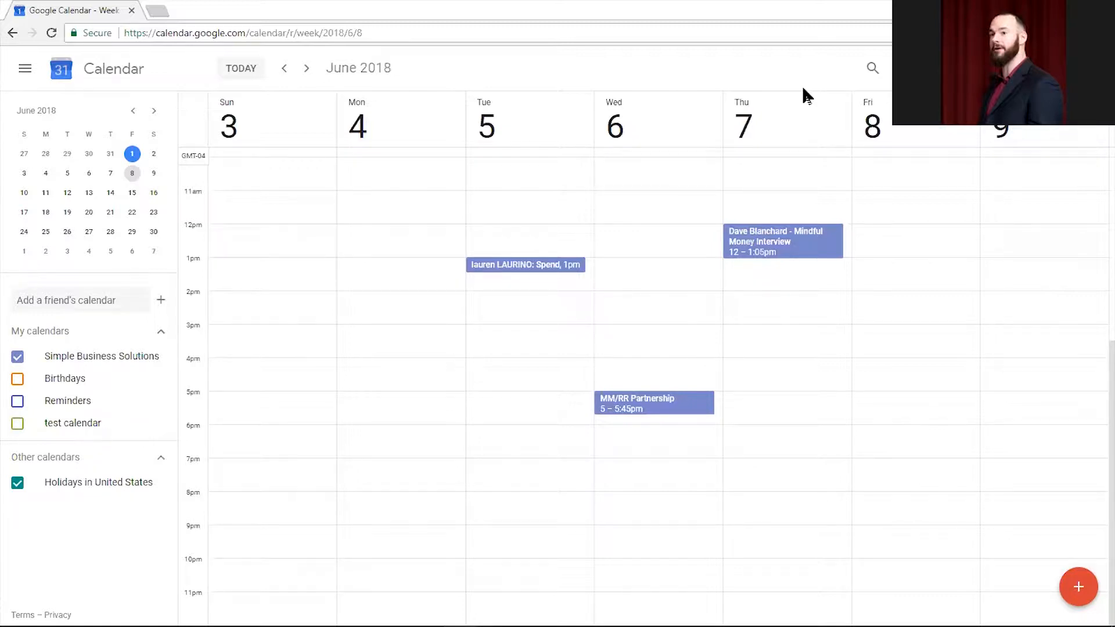
key(ctrl+l)
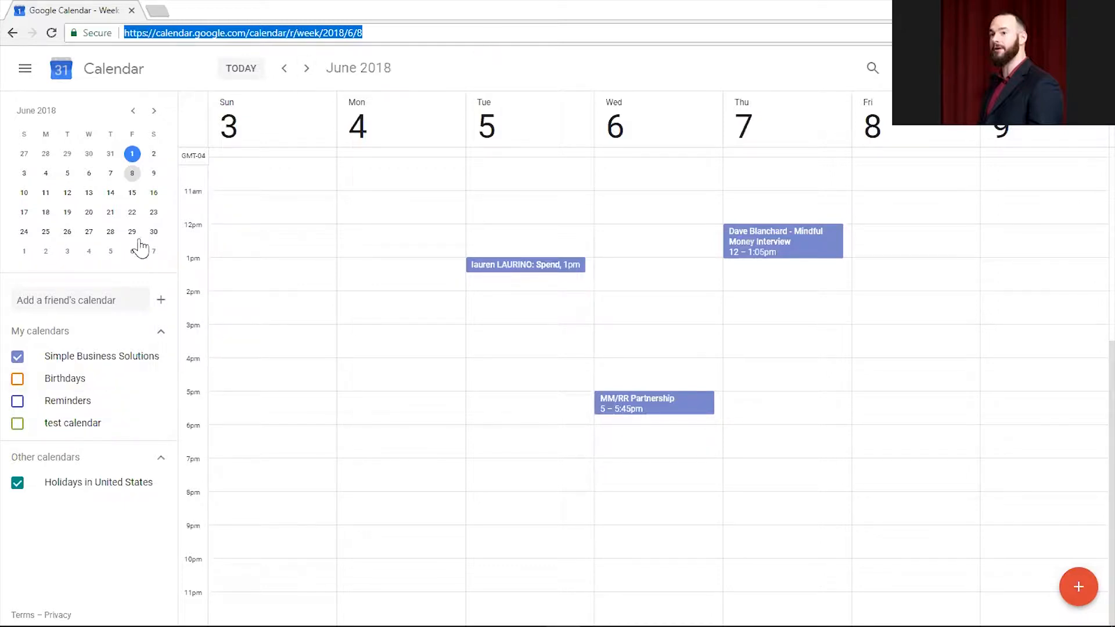
drag(107, 361, 396, 322)
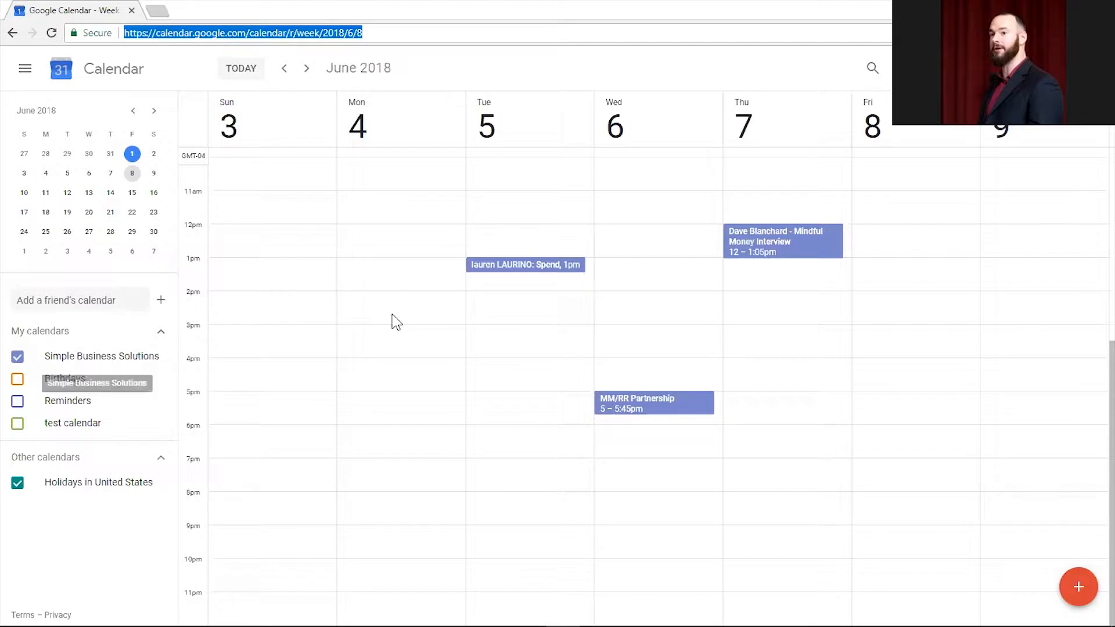
- Browse the calendar week by week and bring up the week of June 17, 2018
click(307, 69)
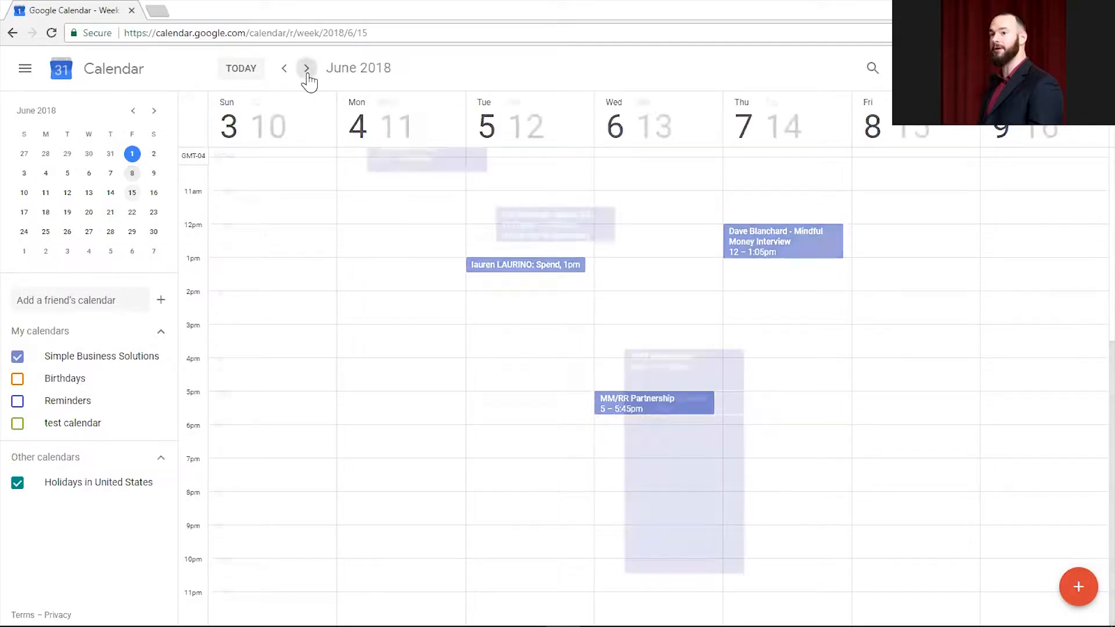
click(284, 69)
click(306, 70)
right_click(305, 71)
click(305, 70)
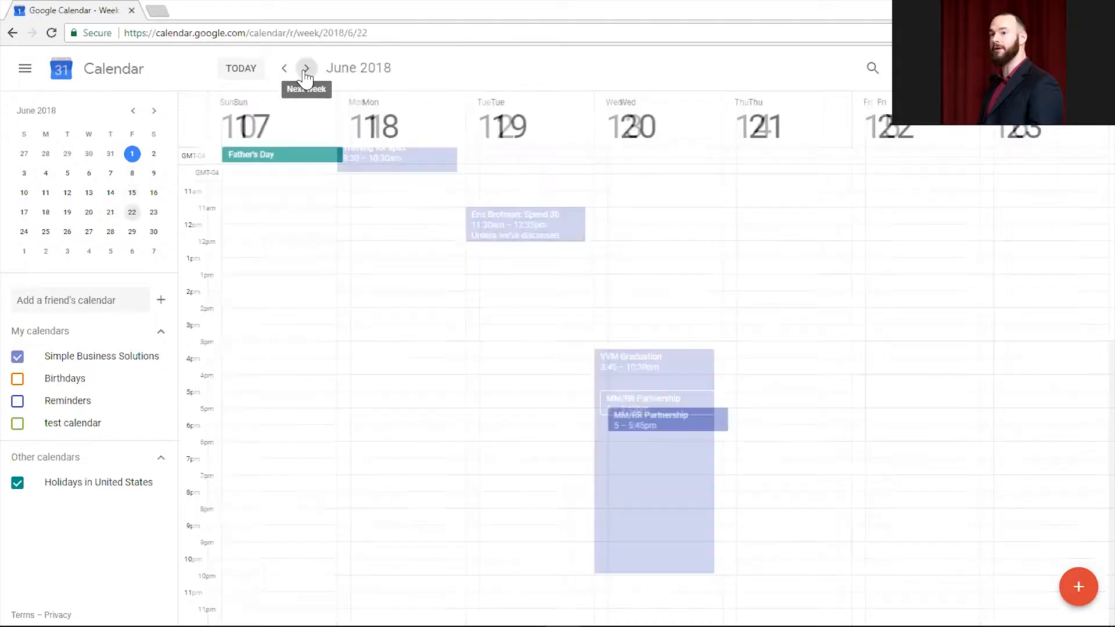
click(305, 70)
click(284, 68)
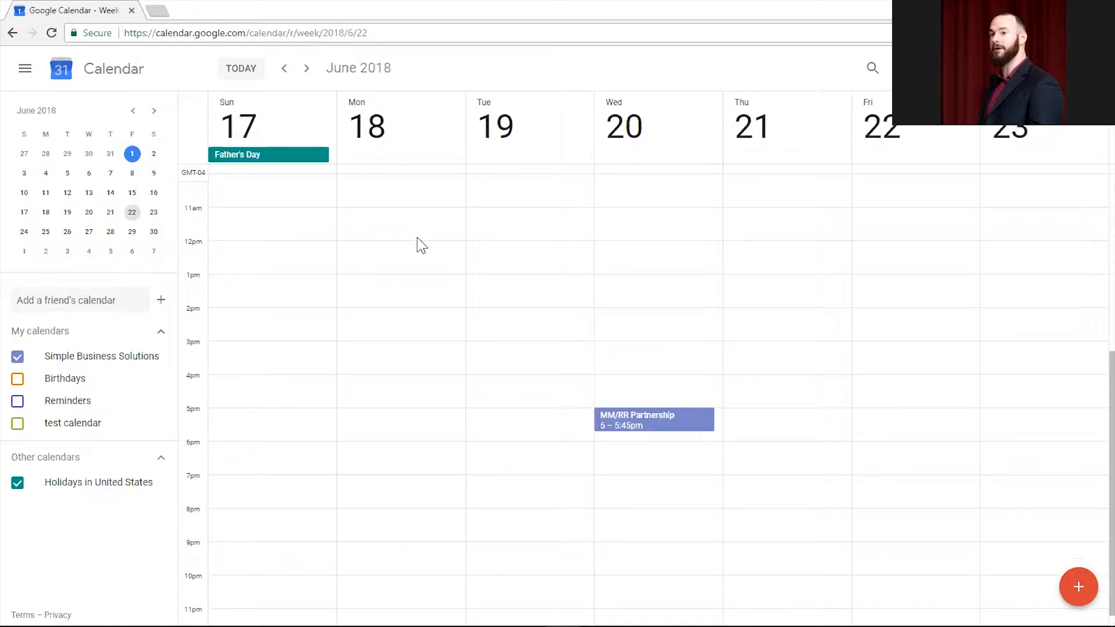
- Draft an event titled "demo event" on Monday, June 18, from 12:00pm to 2:00pm
drag(417, 244, 417, 305)
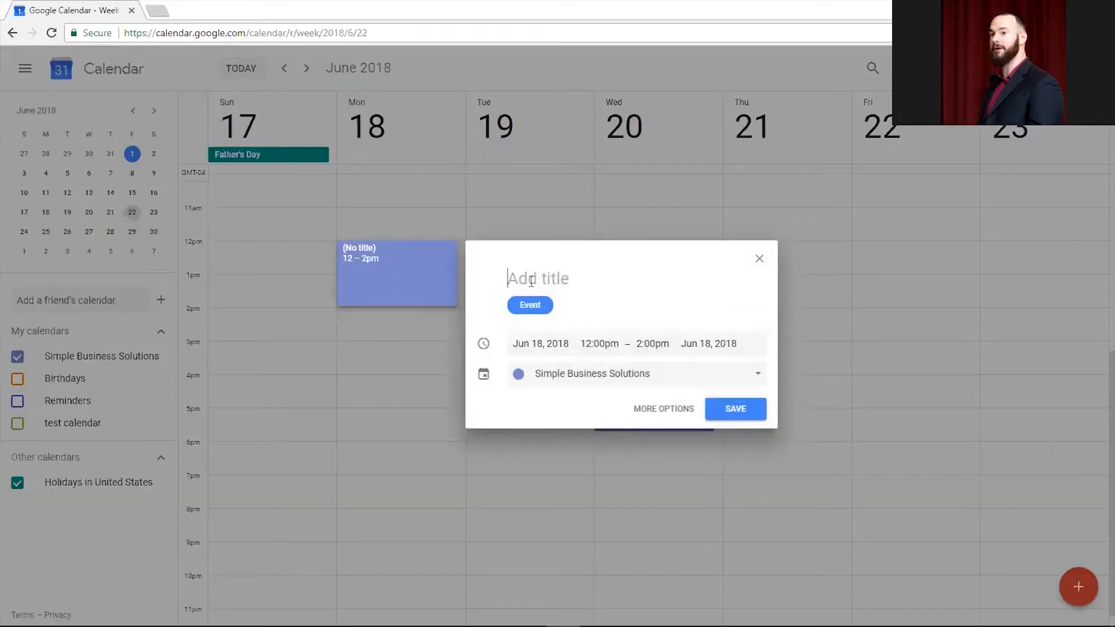
text(demo event)
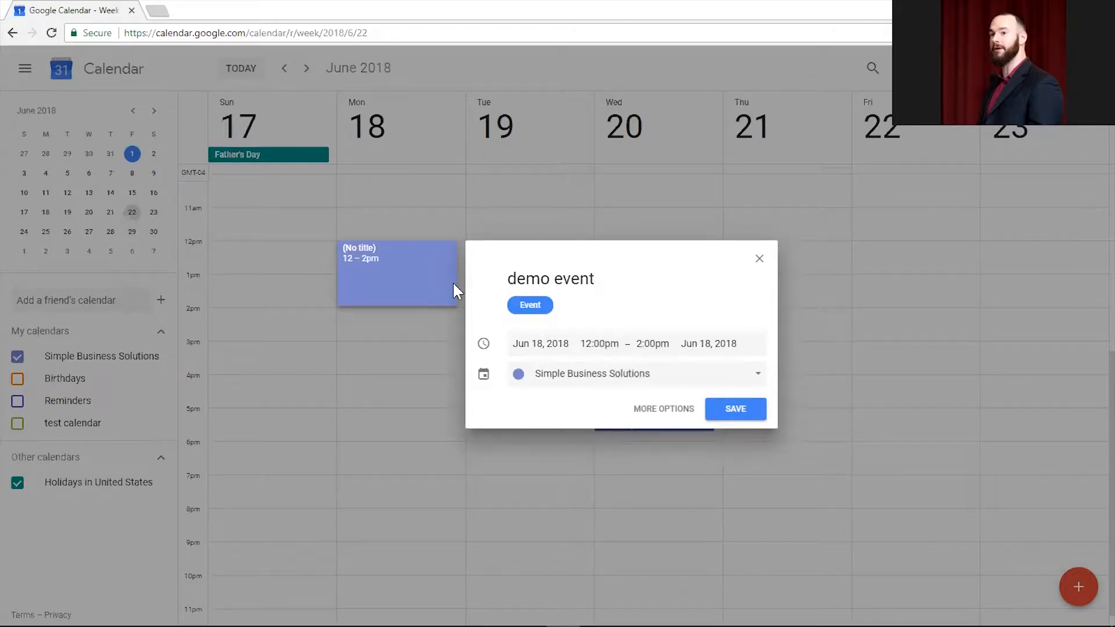
- Set the start time of the demo event to 3pm
click(641, 343)
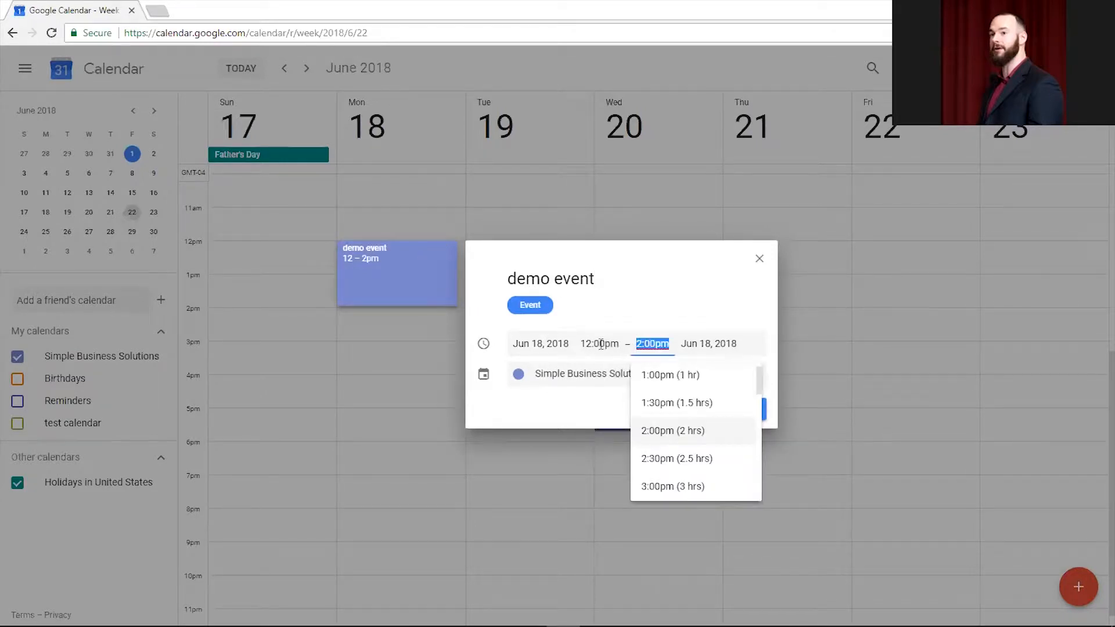
click(602, 343)
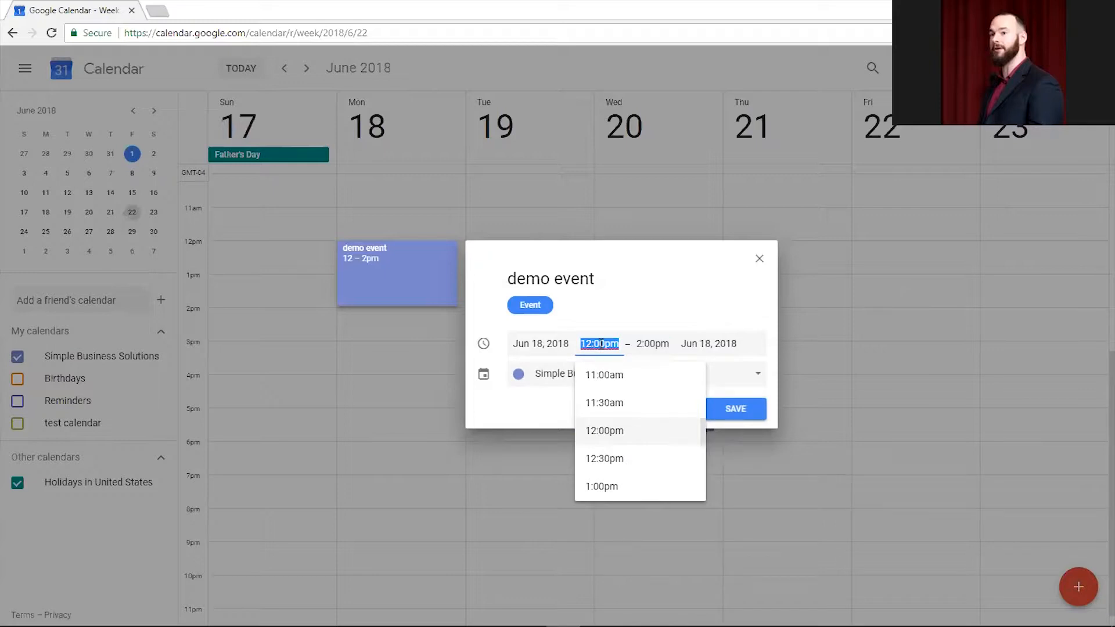
text(3pm)
key(Tab)
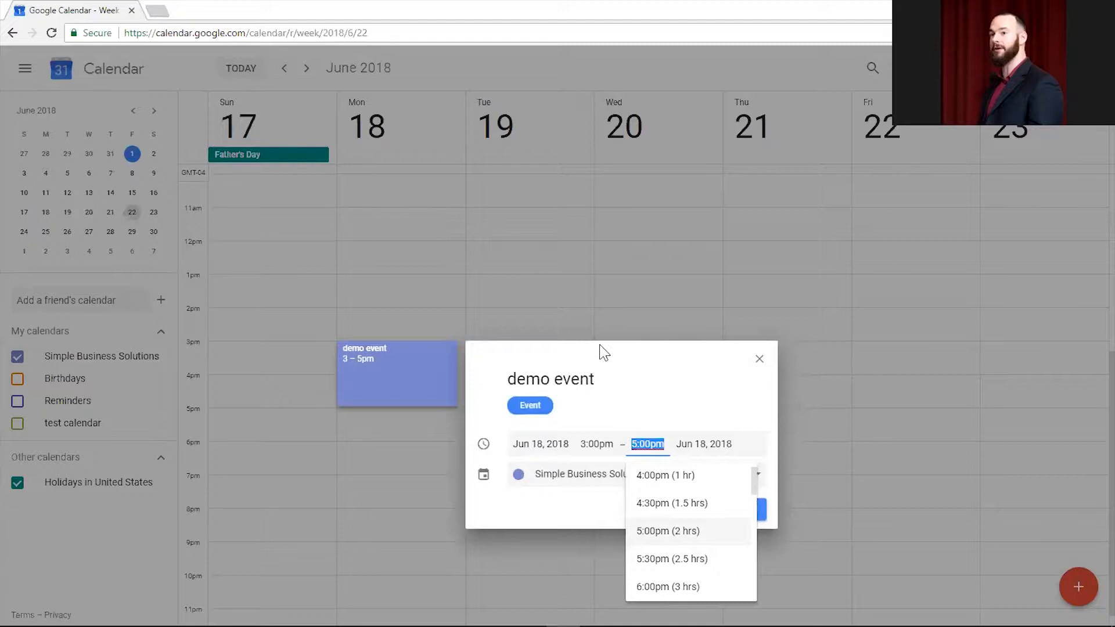
- Set the demo event's start time to 11am and save the event
key(shift+Tab)
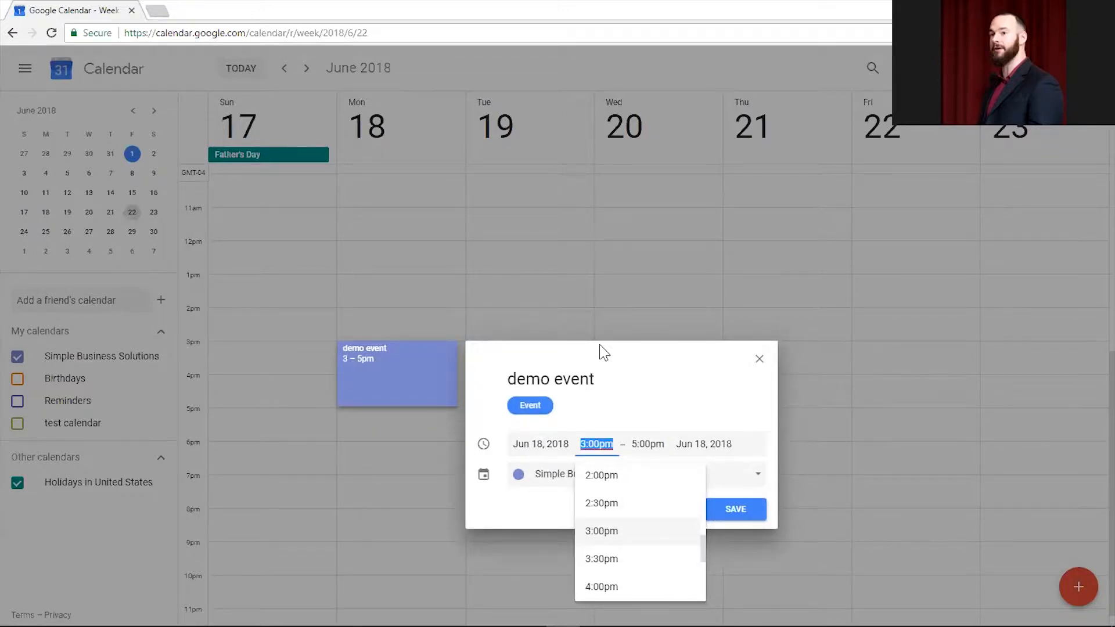
text(11a)
key(Tab)
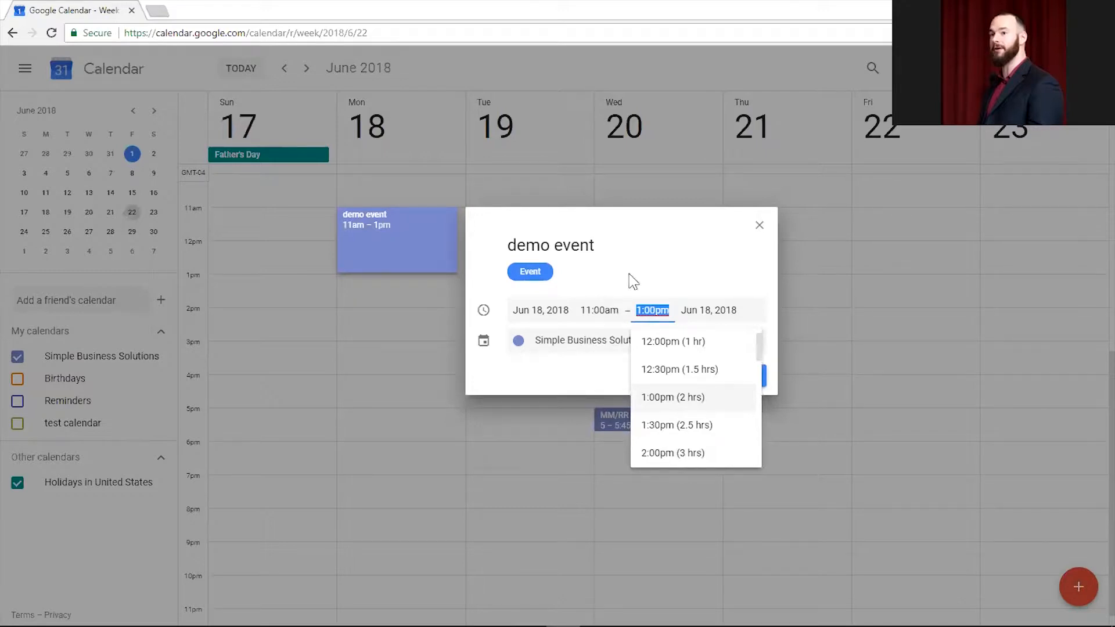
click(764, 375)
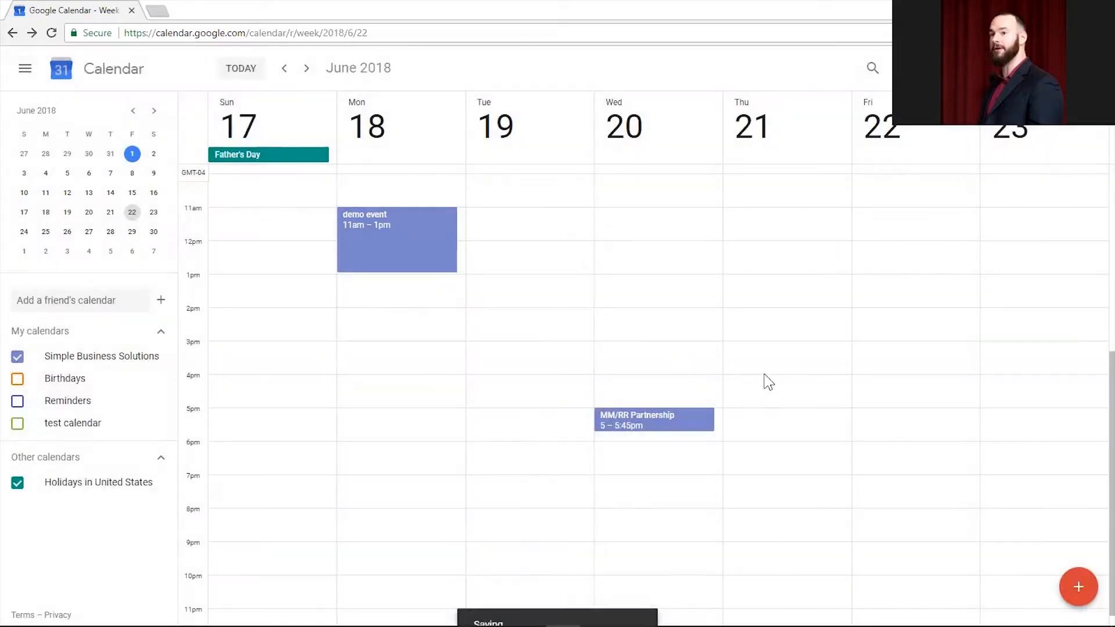
- Open the demo event's details, dismiss the introductory tip and look over the additional event actions
click(373, 237)
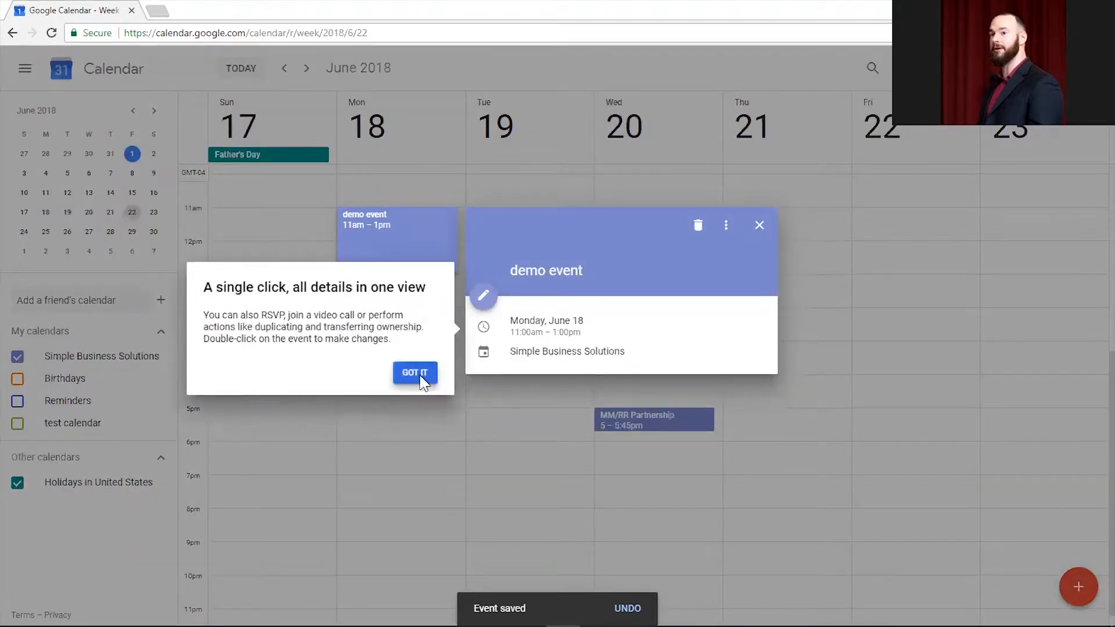
click(415, 372)
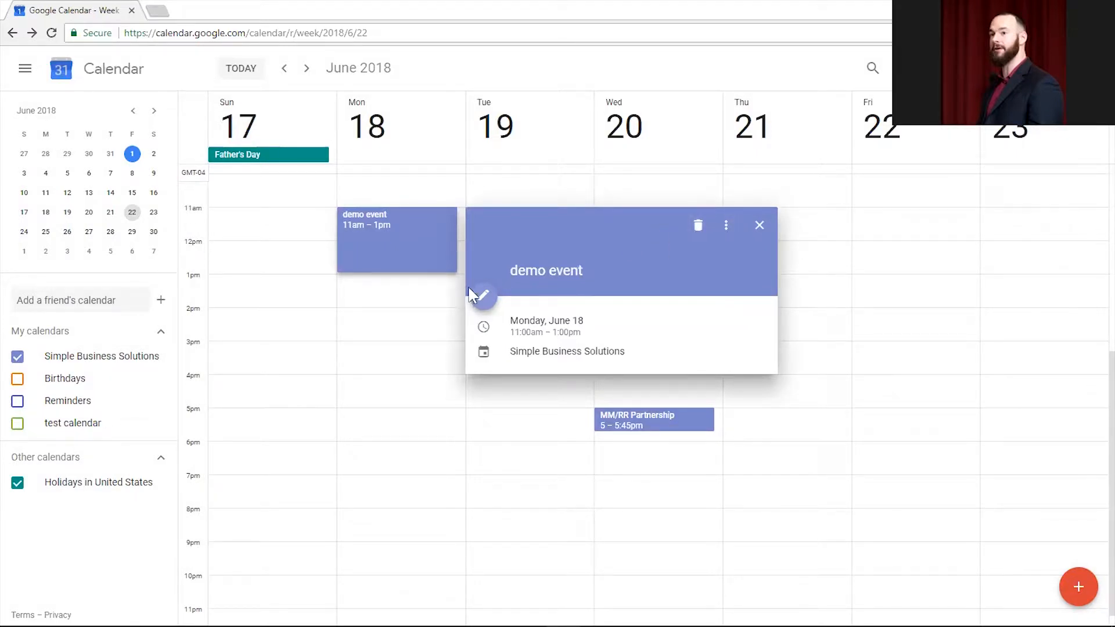
click(726, 226)
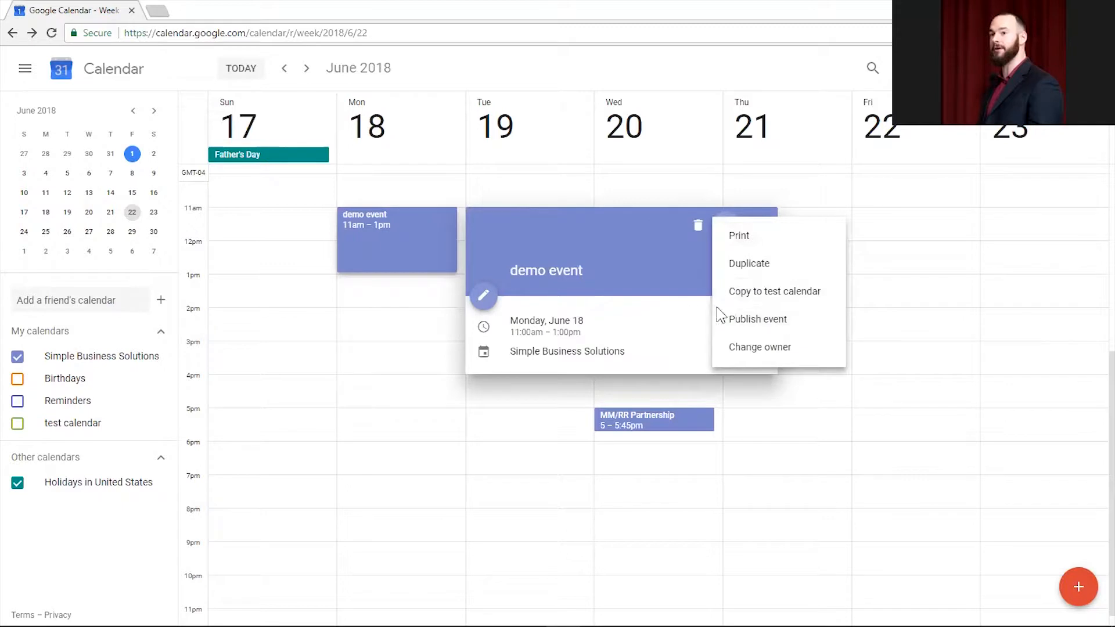
click(541, 244)
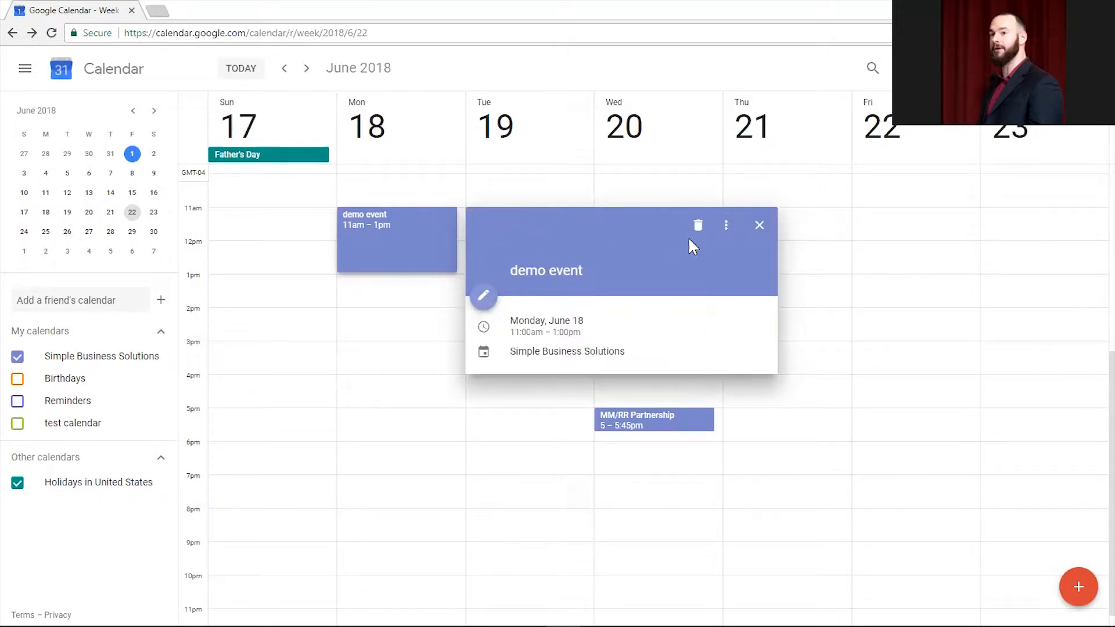
- Open the demo event for full editing and look over its guest, location and description fields
click(483, 300)
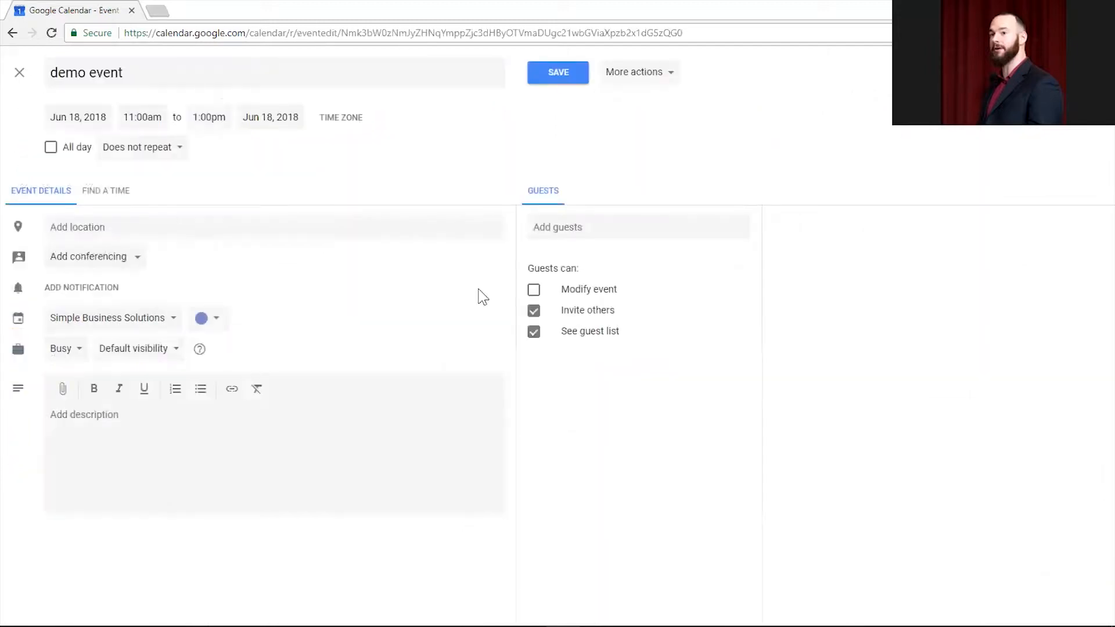
click(573, 230)
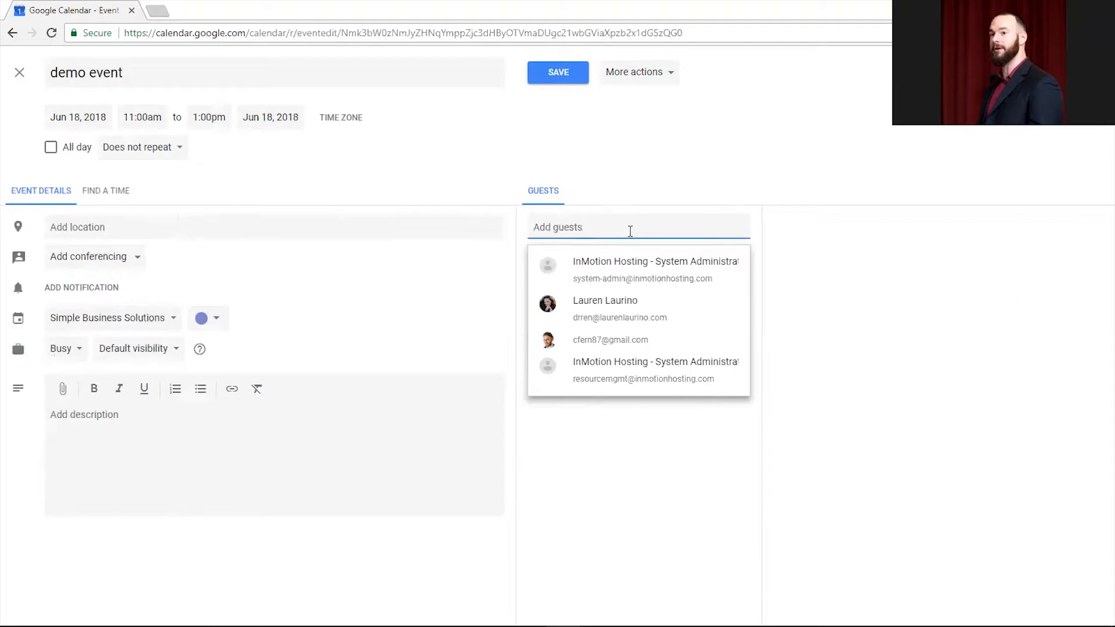
click(210, 75)
click(162, 224)
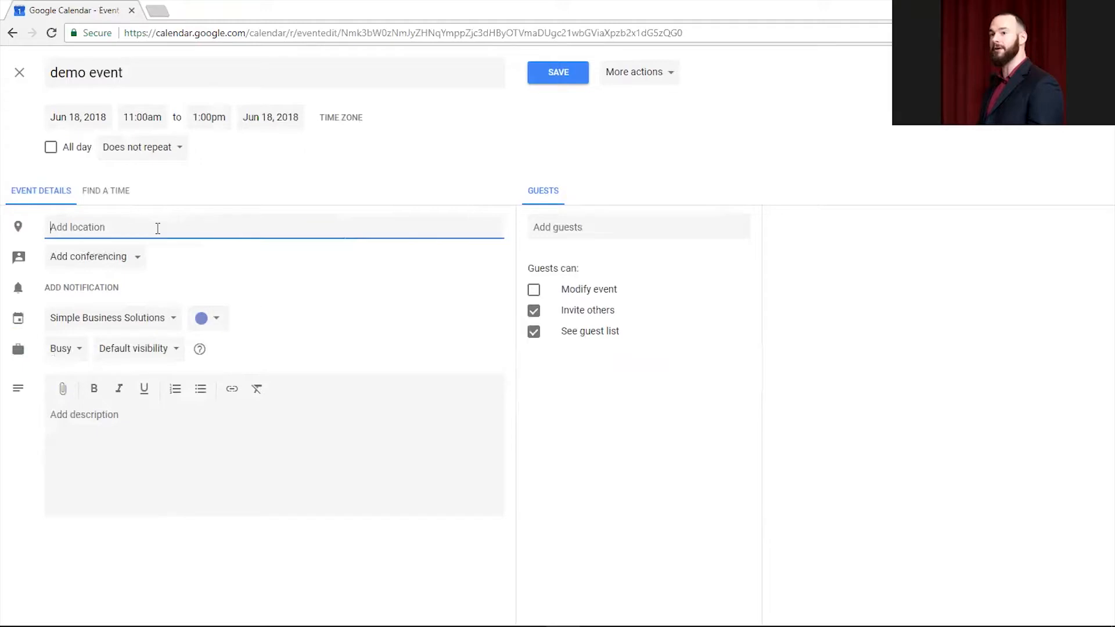
click(112, 415)
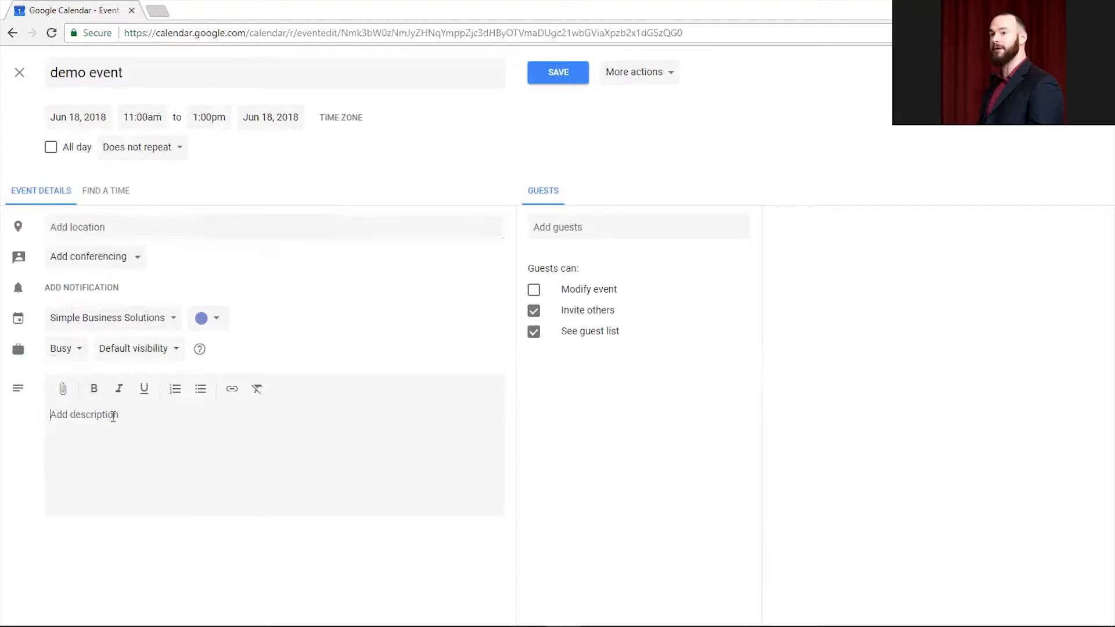
- Add a 10-minute notification to the demo event and check the available conferencing choices
click(90, 289)
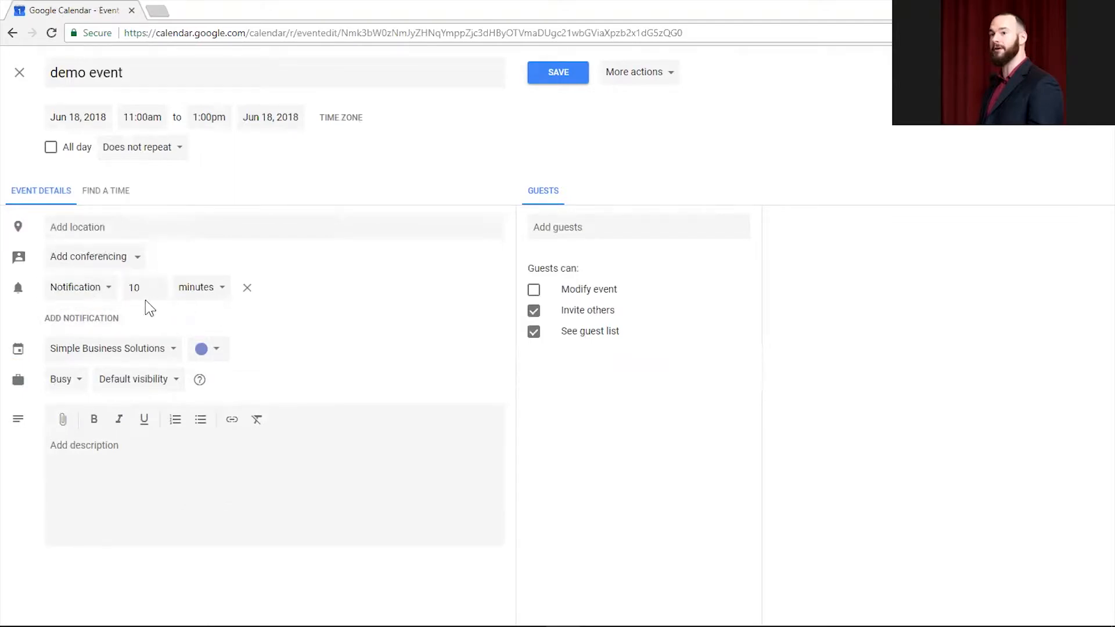
click(106, 265)
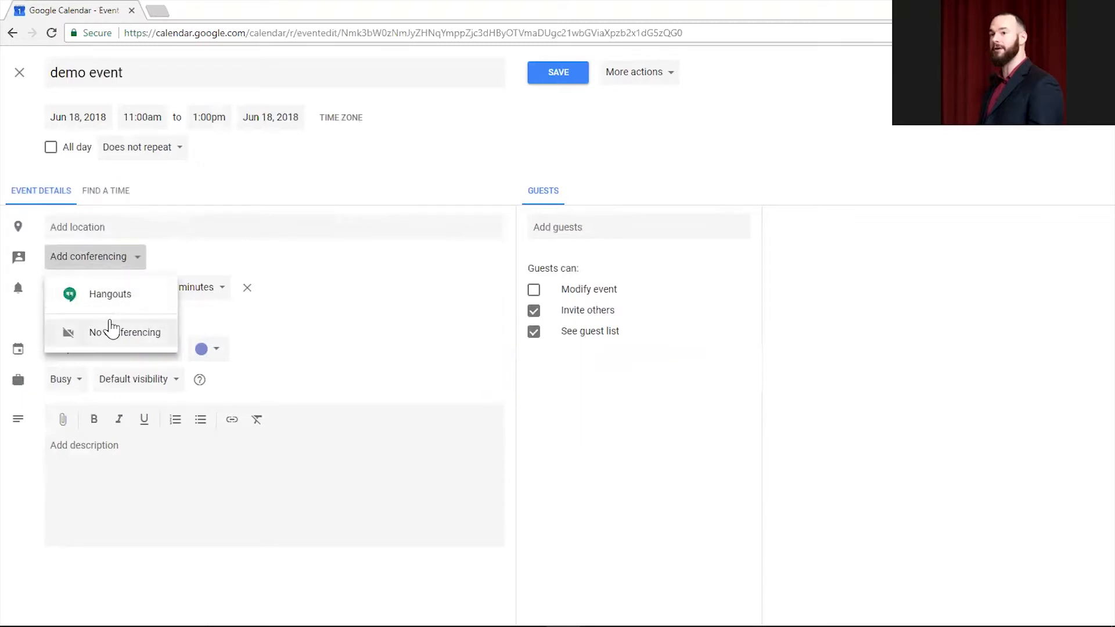
click(299, 279)
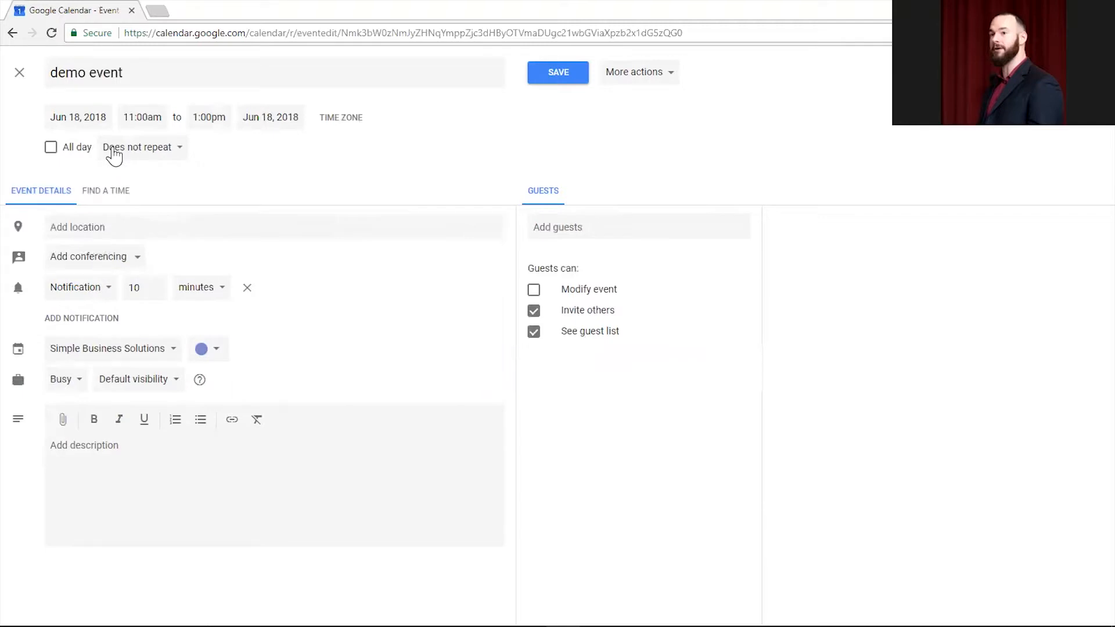
click(162, 156)
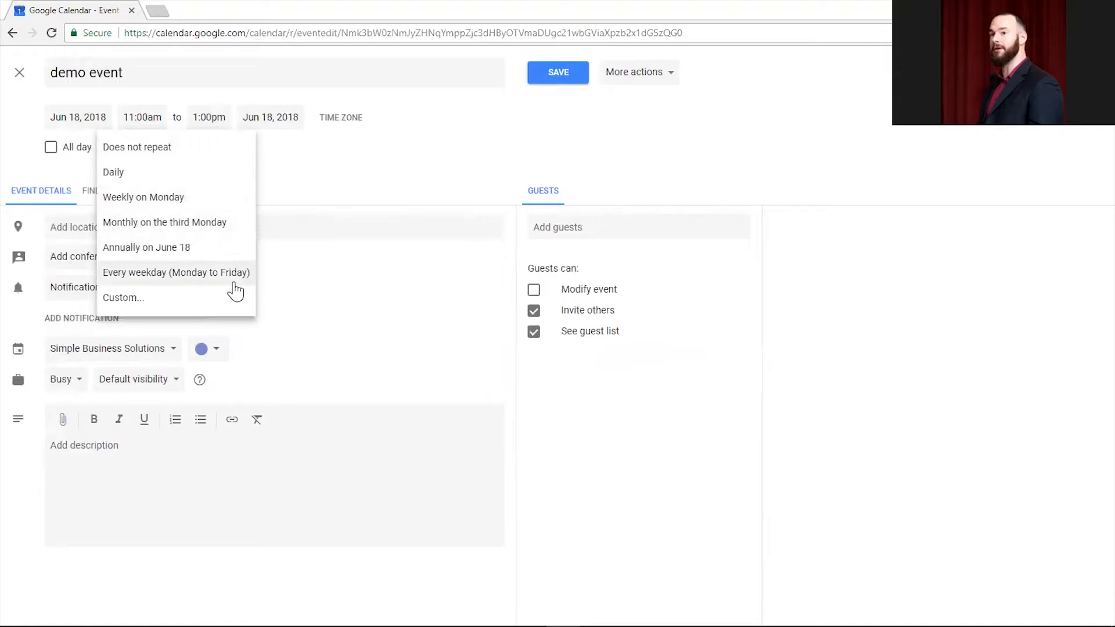
click(233, 308)
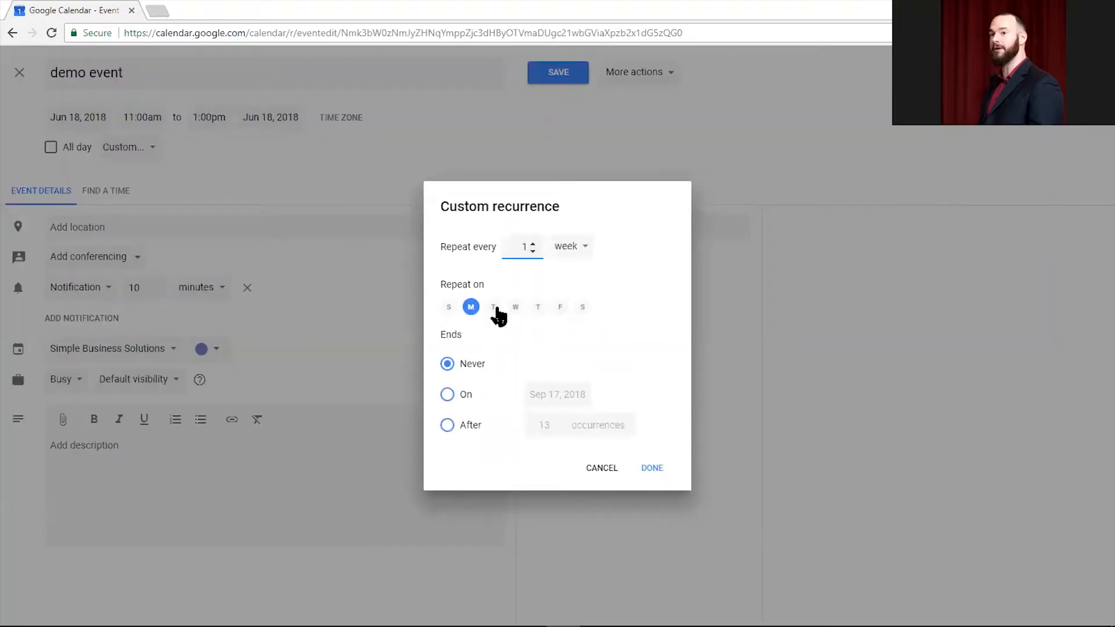
click(496, 308)
click(538, 307)
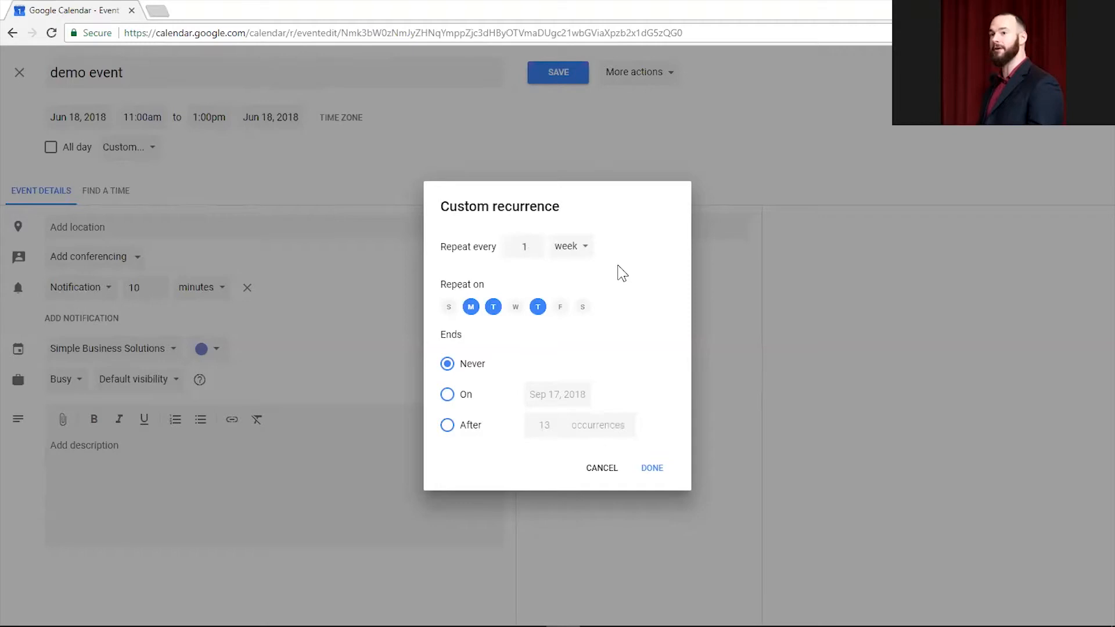
click(601, 469)
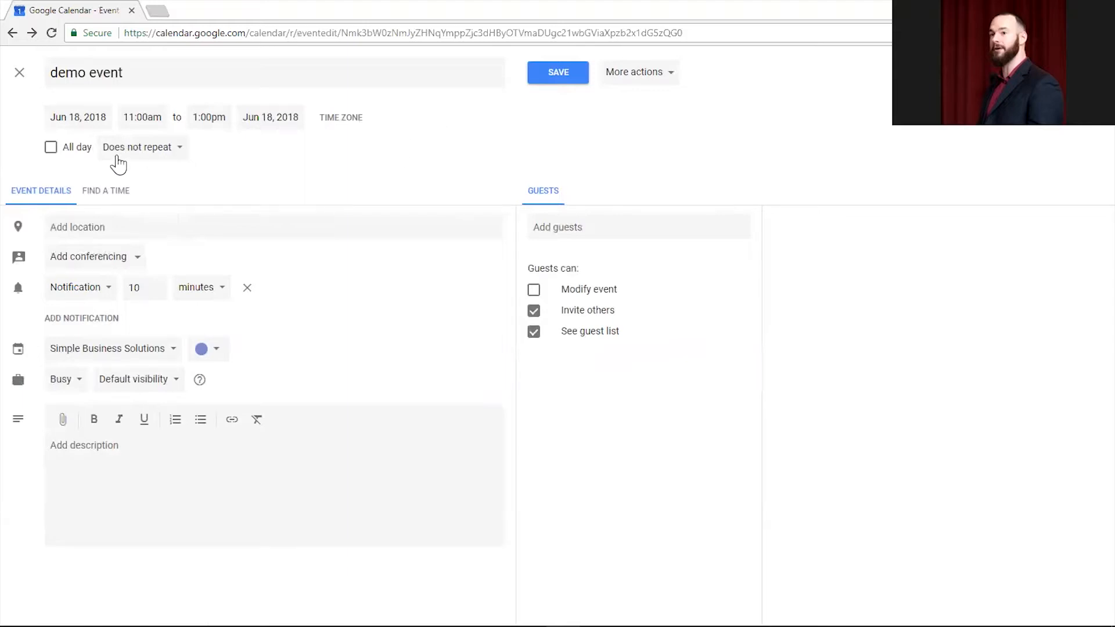
- Save the changes to the demo event, review its date, time and notification details, and close them
click(51, 150)
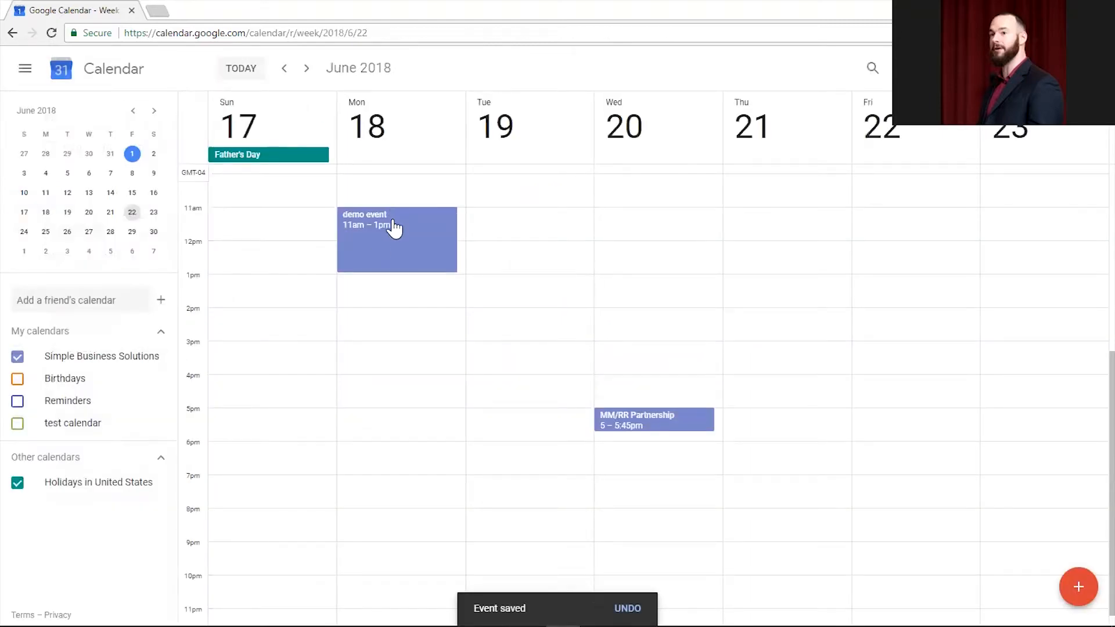
click(394, 228)
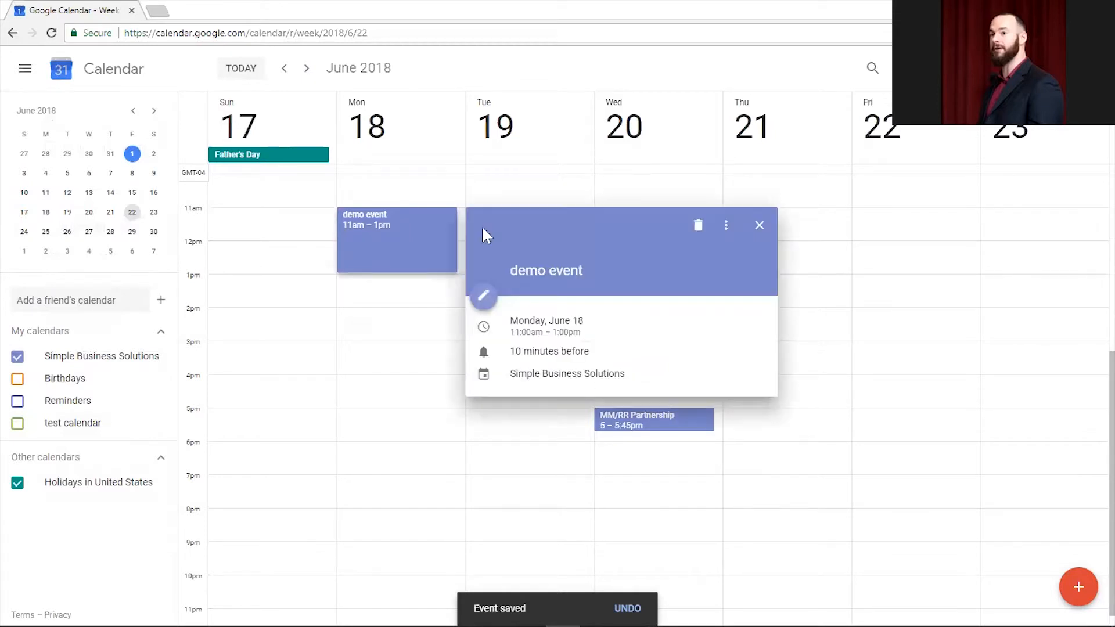
double_click(527, 320)
click(548, 329)
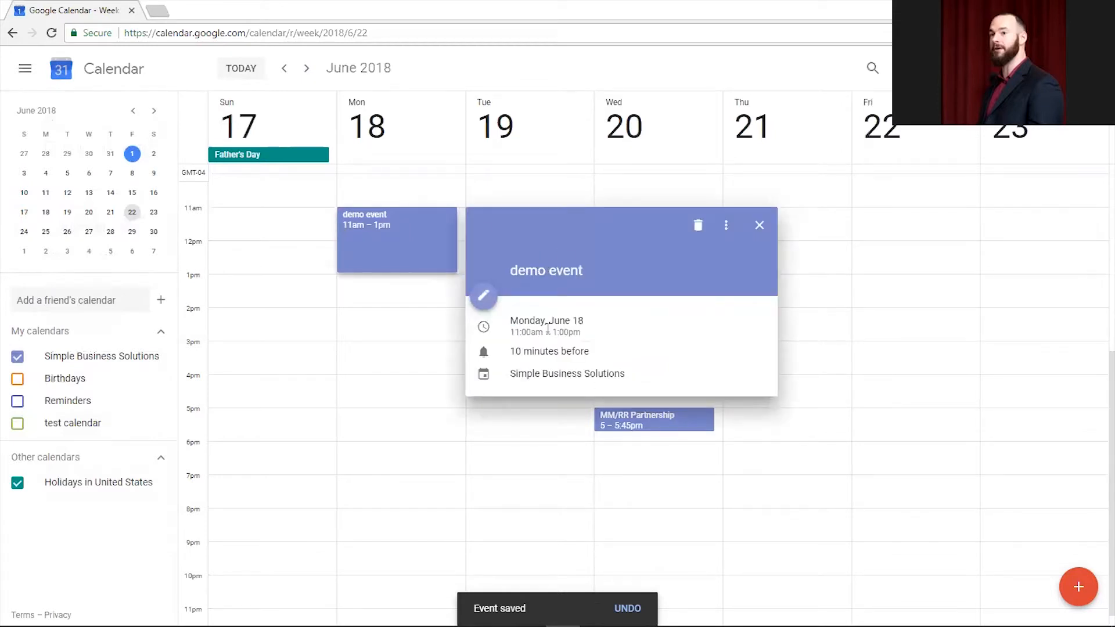
drag(542, 325, 567, 349)
click(567, 349)
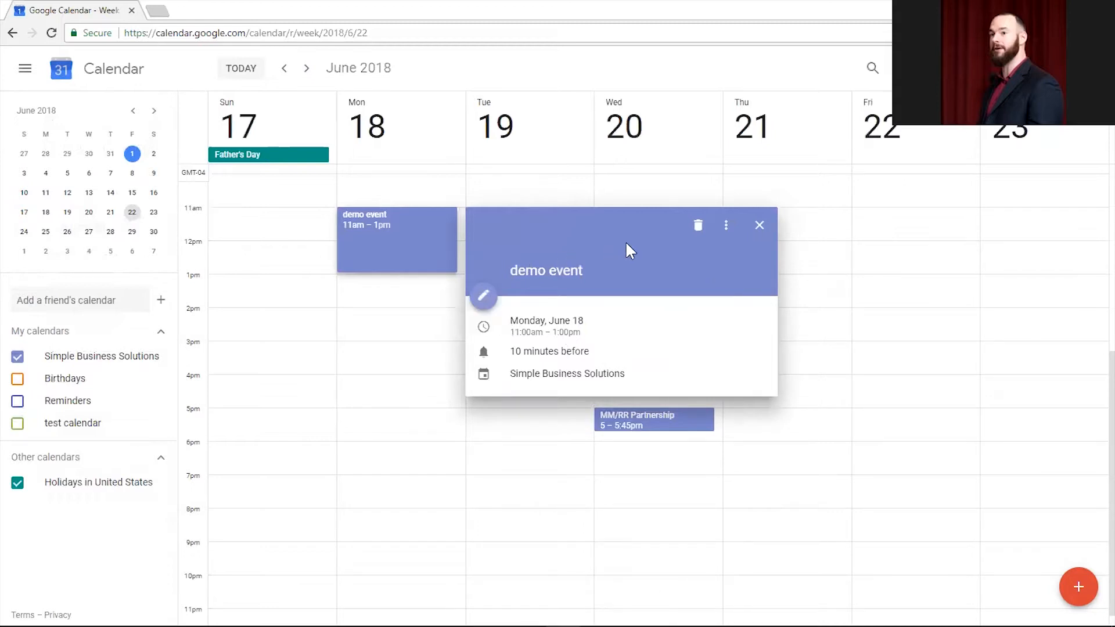
click(759, 225)
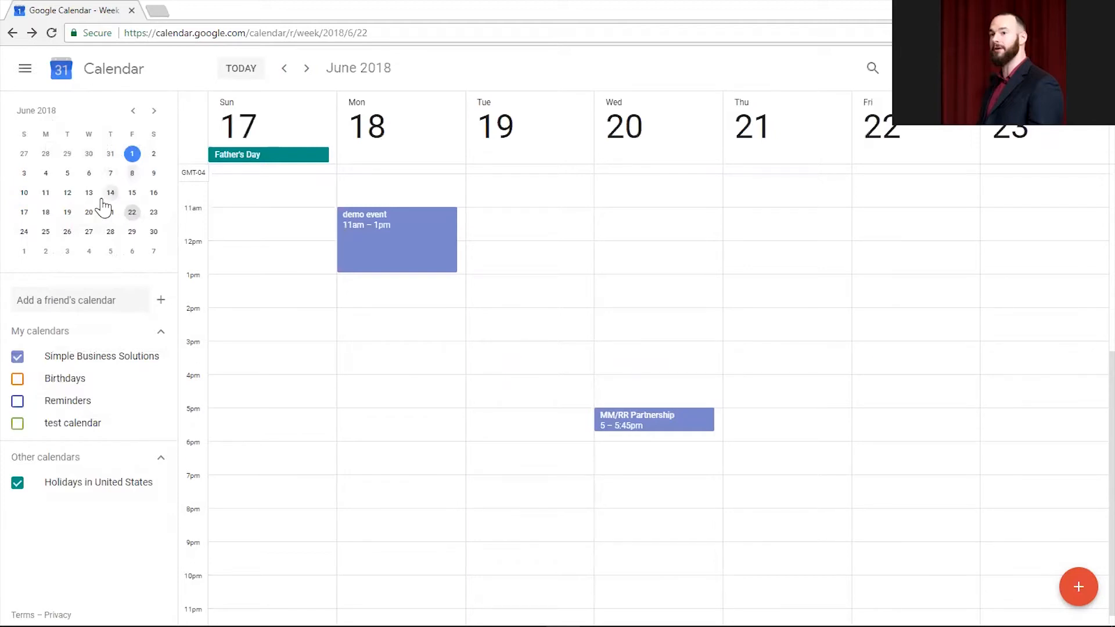
- Jump to the week containing June 11 and to the week containing June 6
click(45, 193)
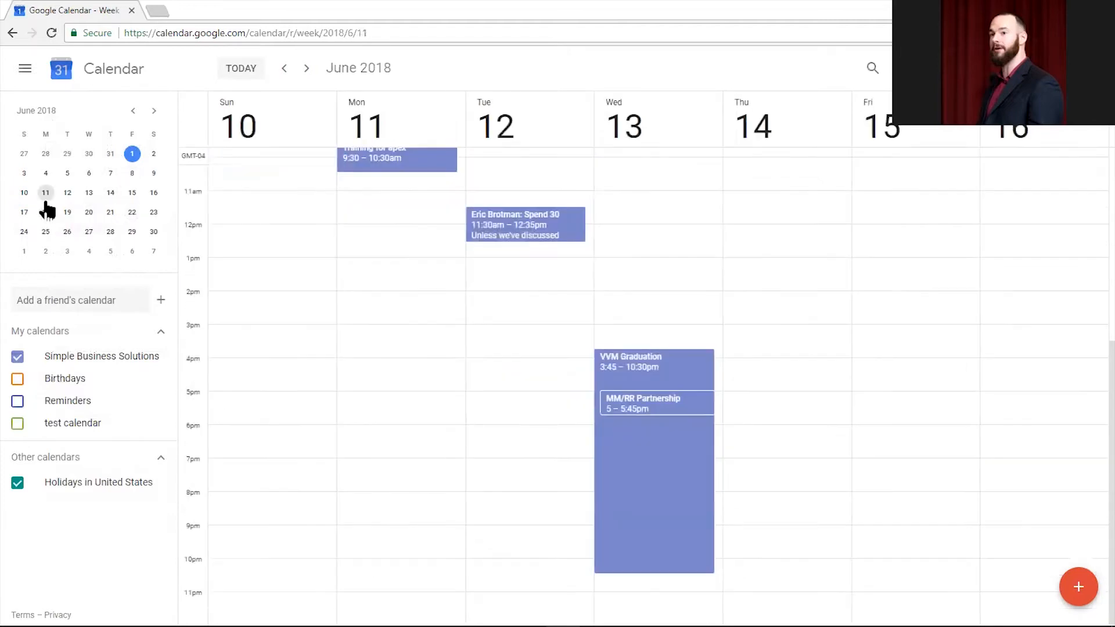
click(89, 173)
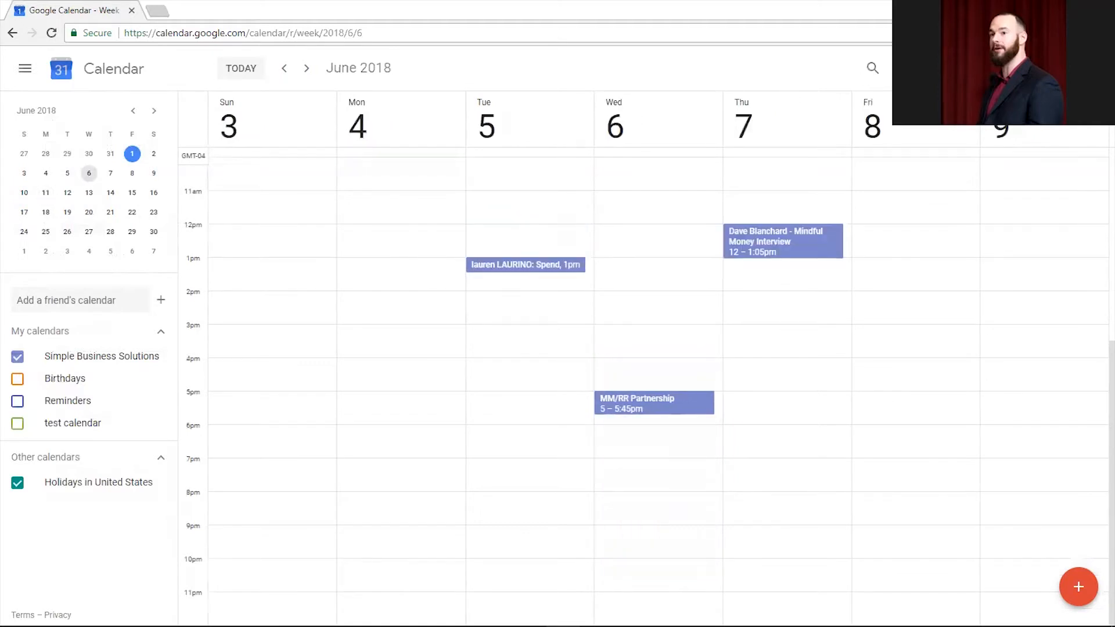
- Jump to the week containing June 21 and to the week containing July 25
click(110, 212)
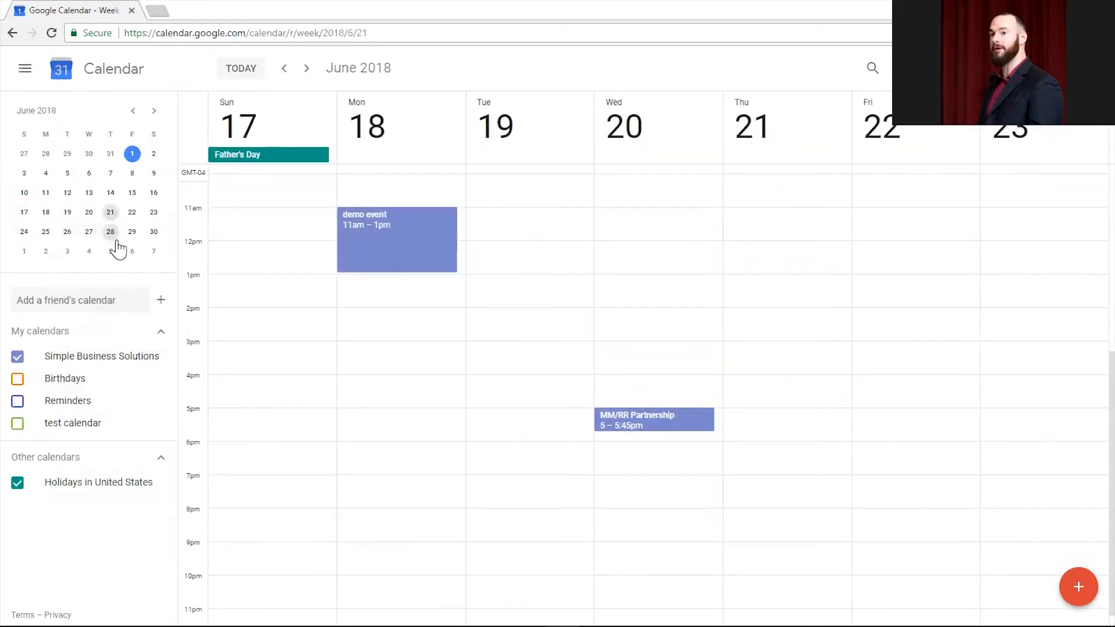
click(154, 110)
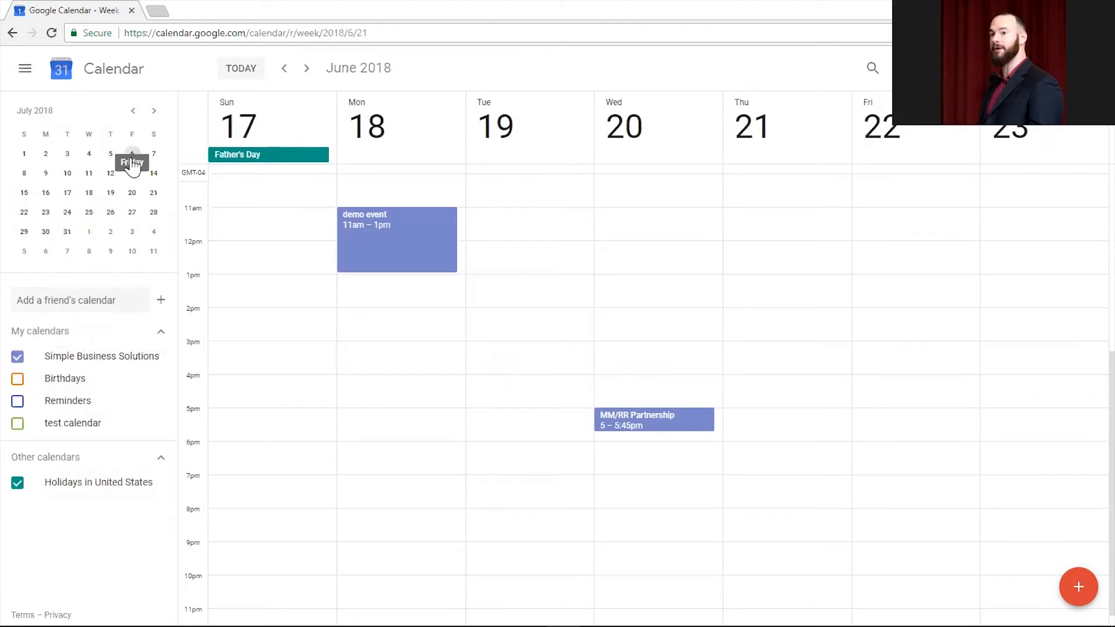
click(129, 180)
click(90, 212)
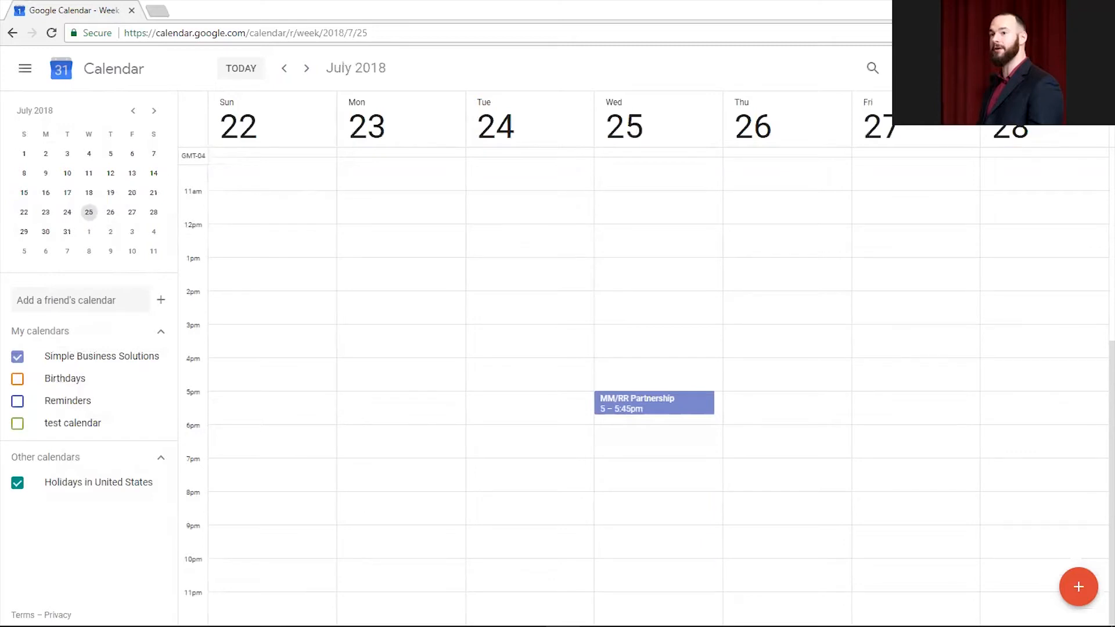
- Show July 25 in day view and the whole of July in month view
click(925, 69)
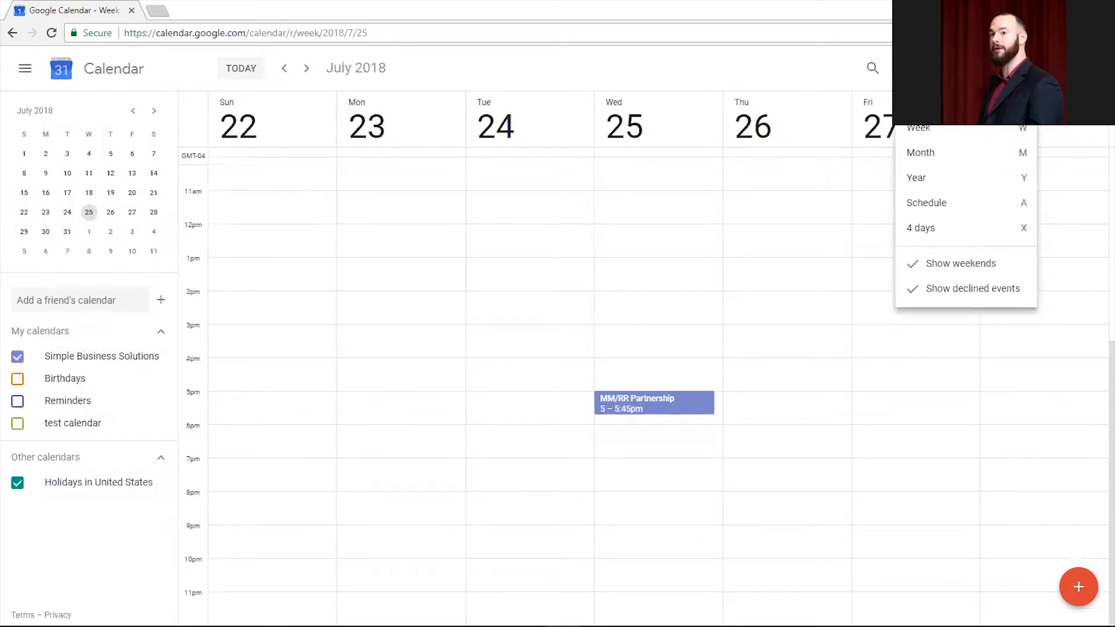
click(921, 102)
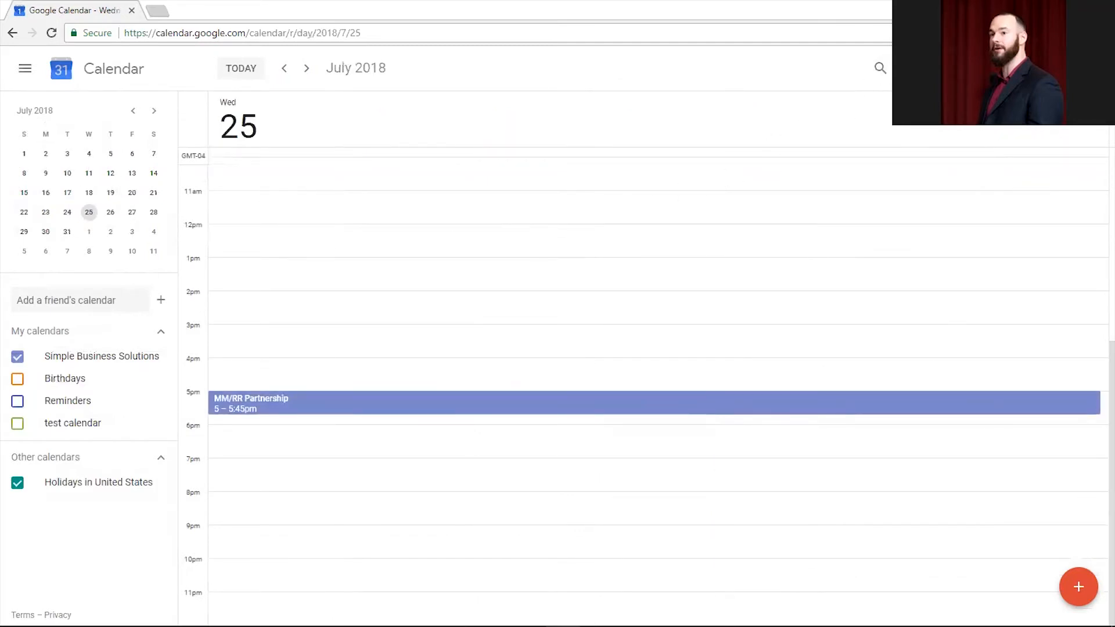
click(925, 69)
click(928, 152)
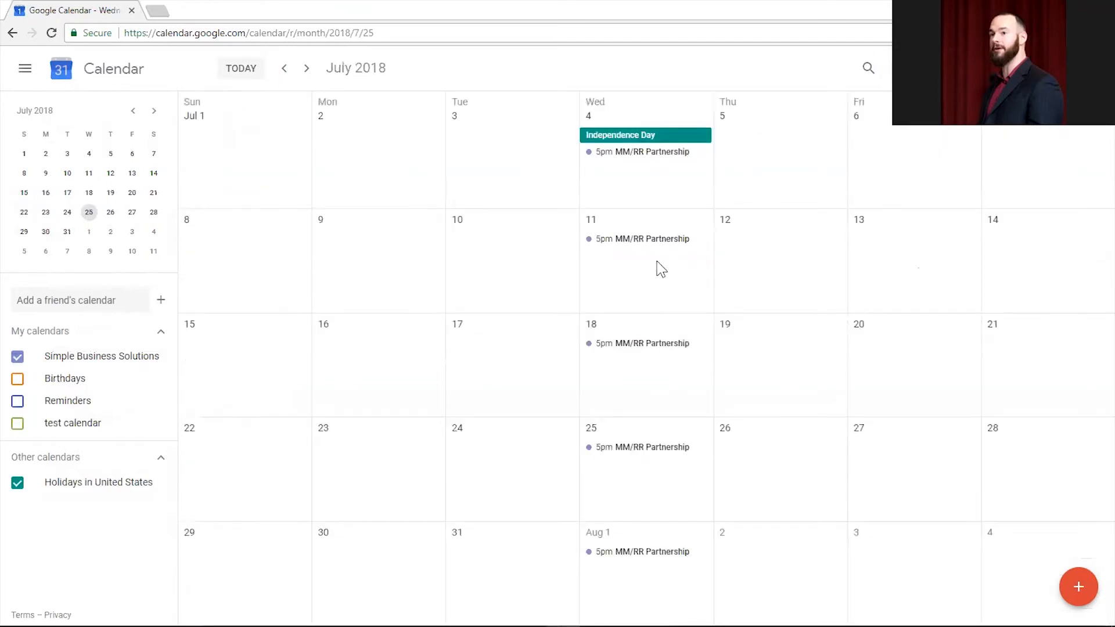
- Display the 2018 year view and the schedule list of upcoming events
click(924, 69)
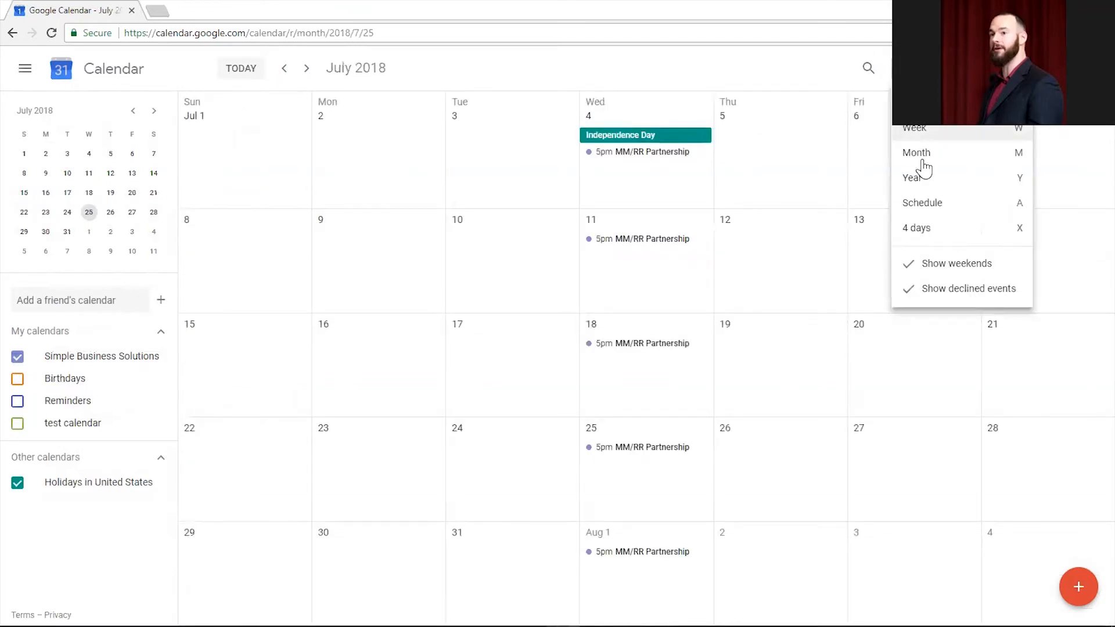
click(925, 177)
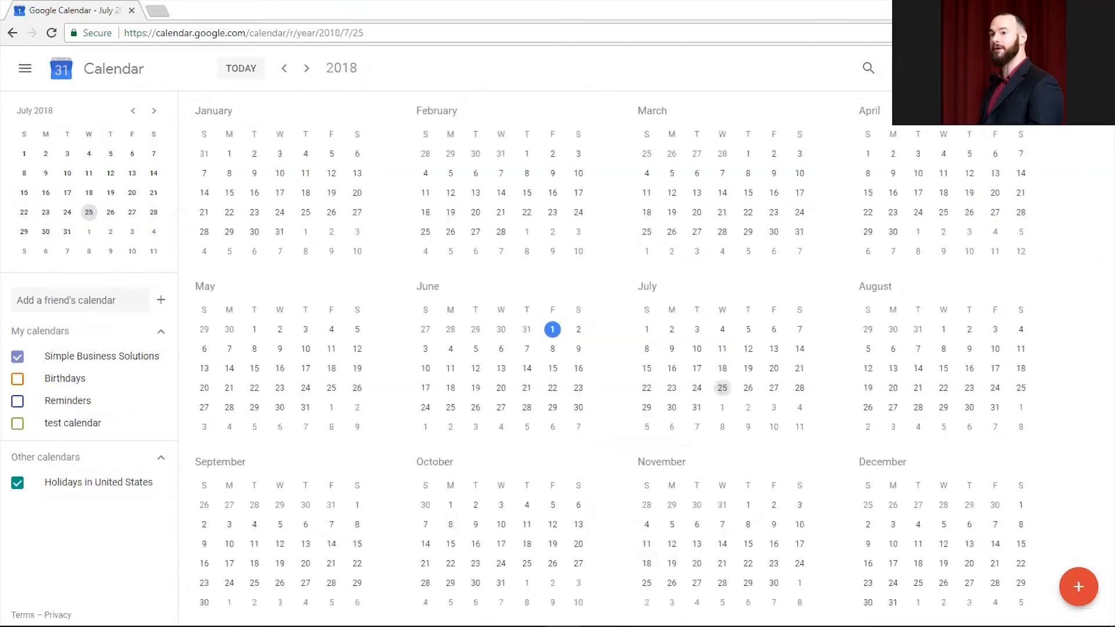
click(925, 69)
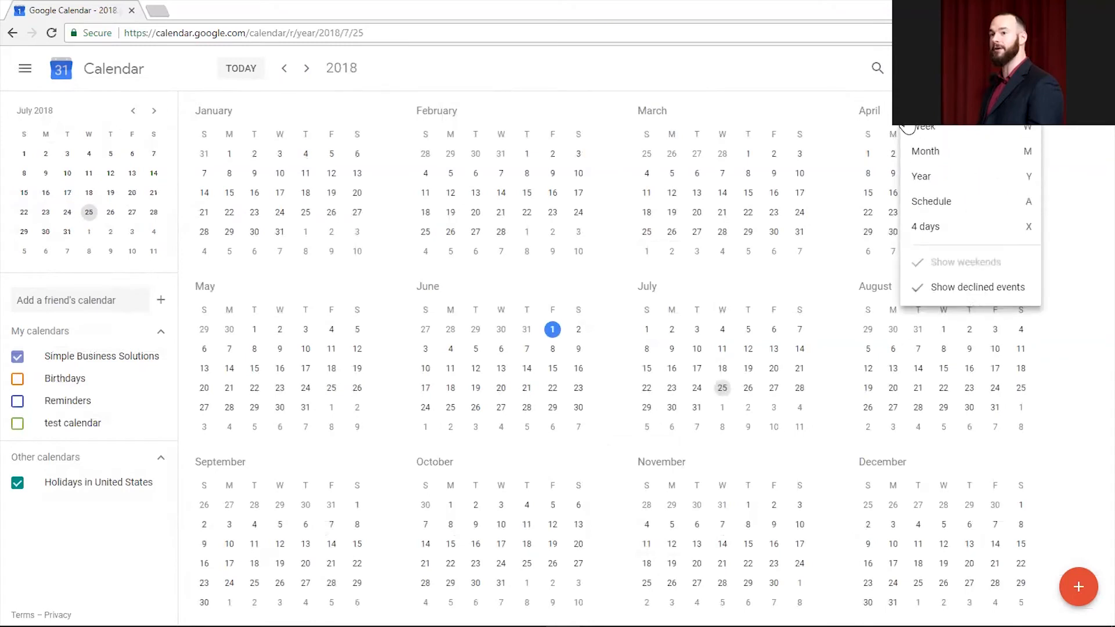
click(927, 209)
- Try the 4 days view starting on July 25 and return to the week view
click(903, 68)
click(924, 229)
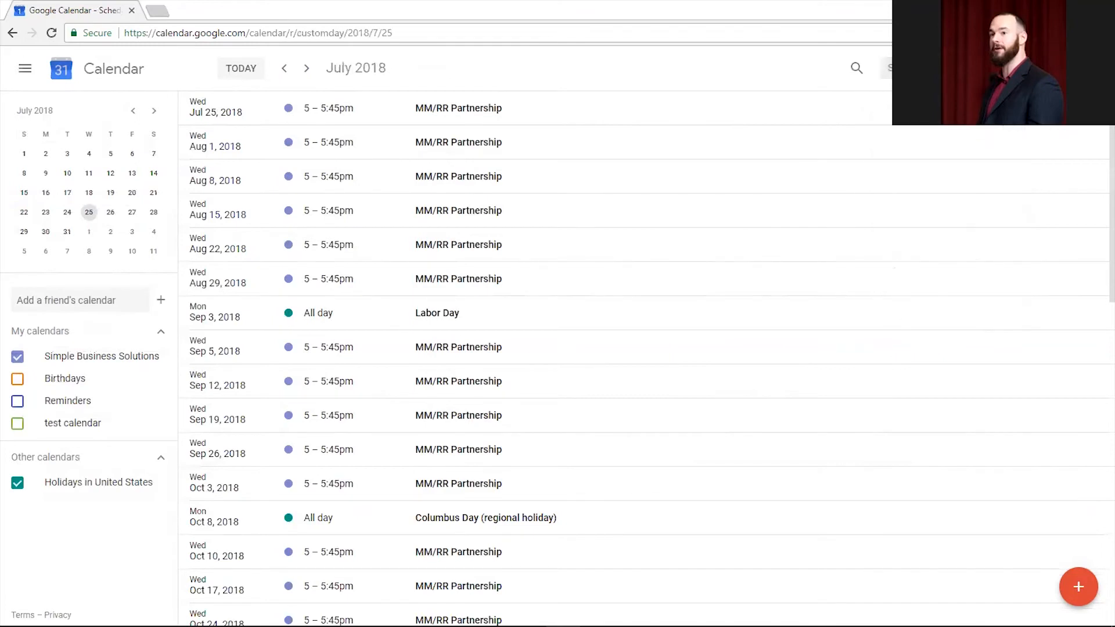
click(903, 68)
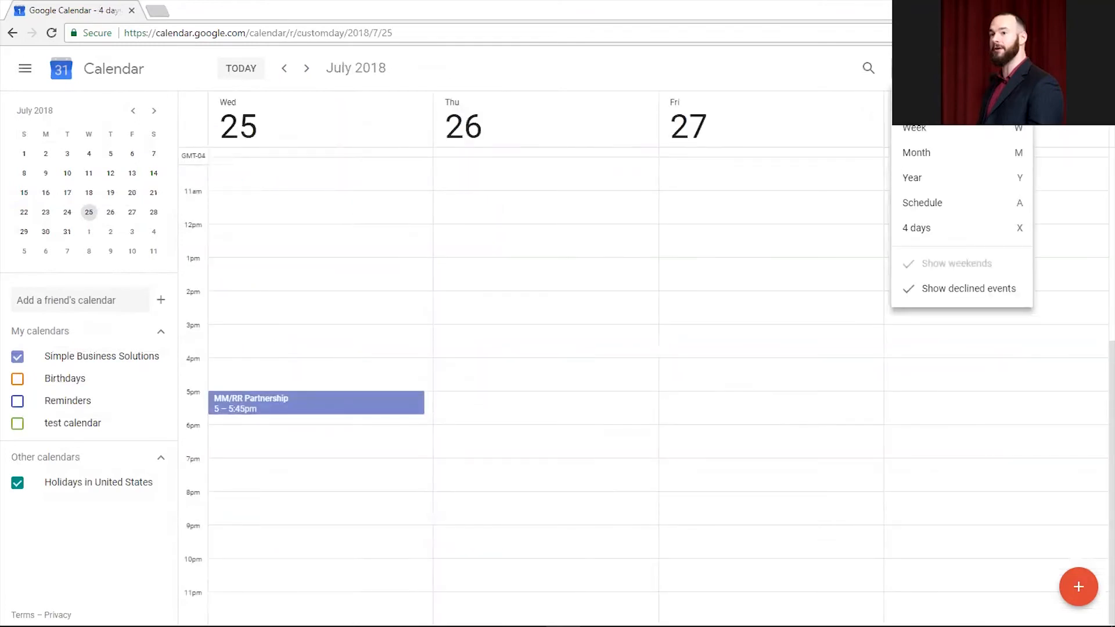
click(926, 128)
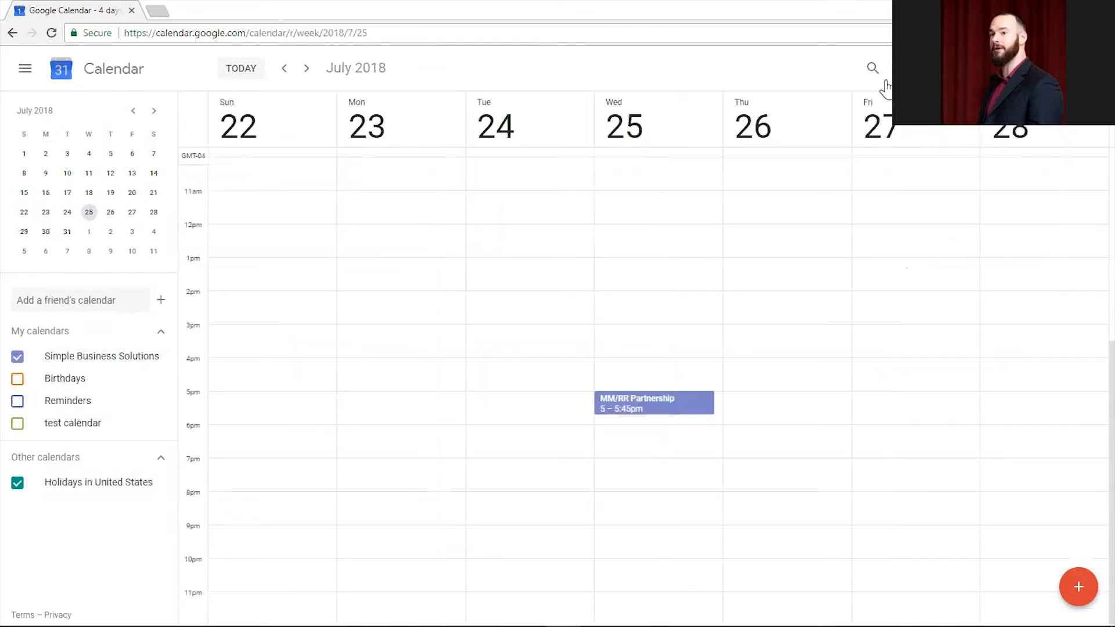
- Return to today's date and advance to July 2018 in month view
click(246, 73)
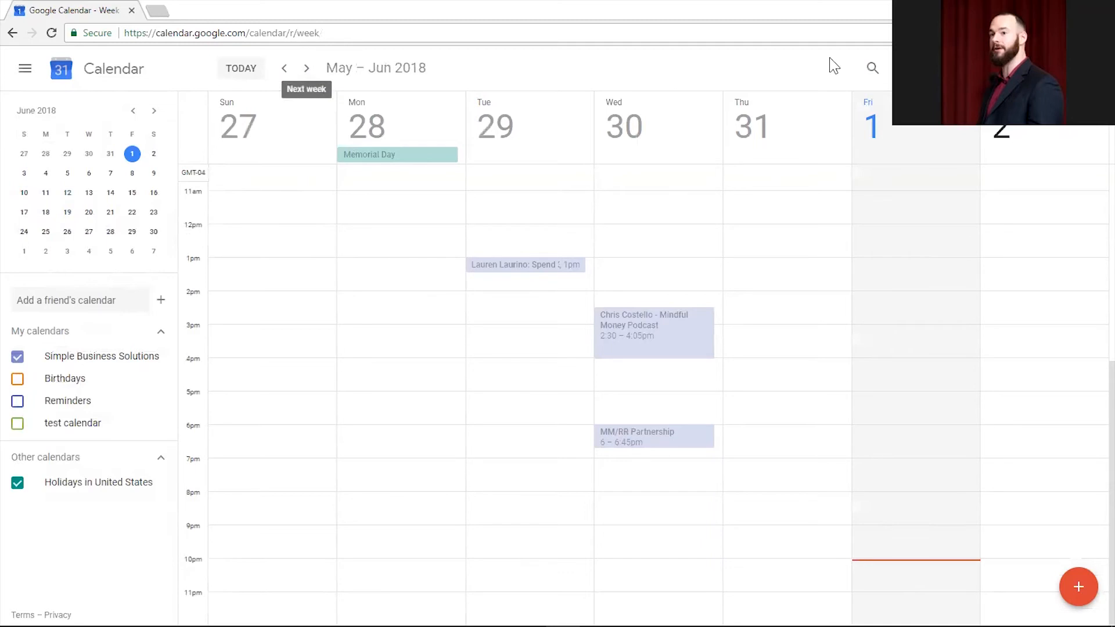
click(935, 68)
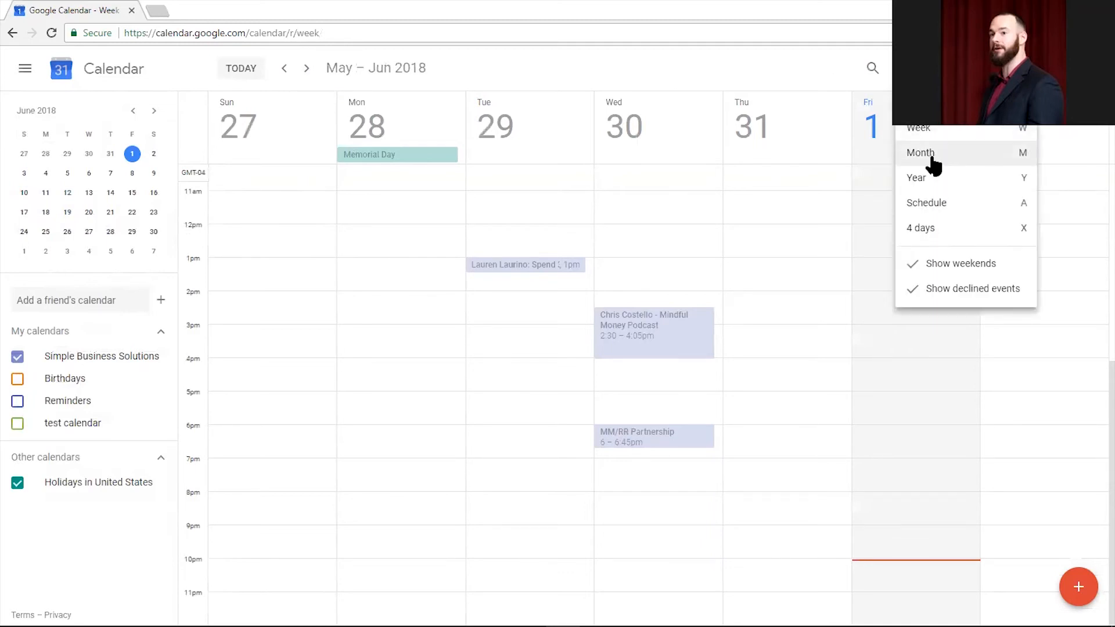
key(m)
click(307, 68)
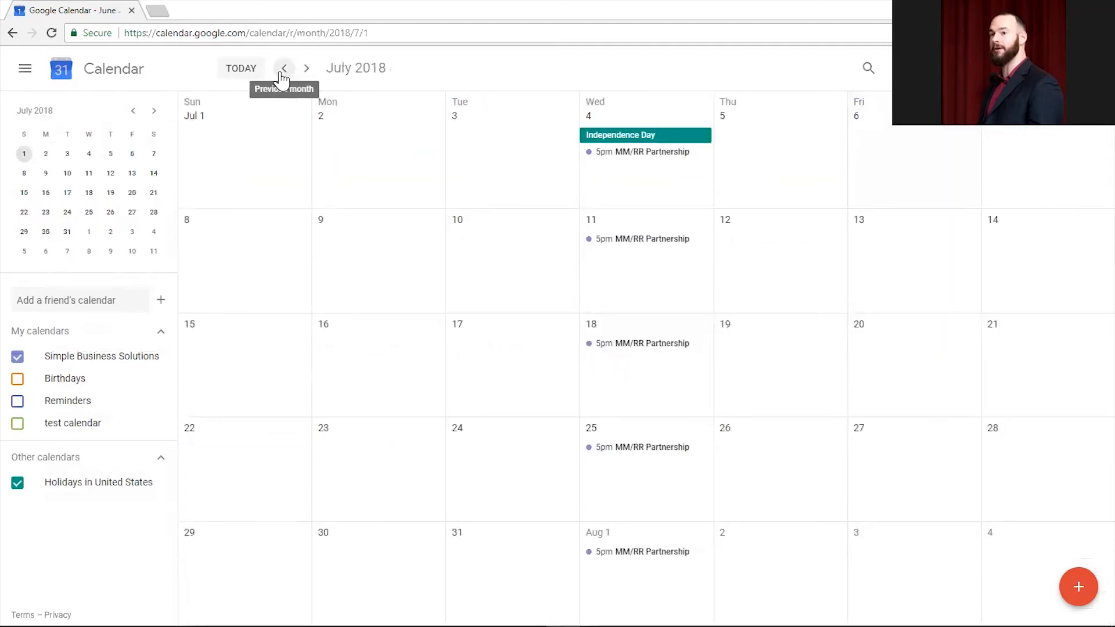
- Switch back to week view at today's date and move ahead to the week containing August 10
click(935, 68)
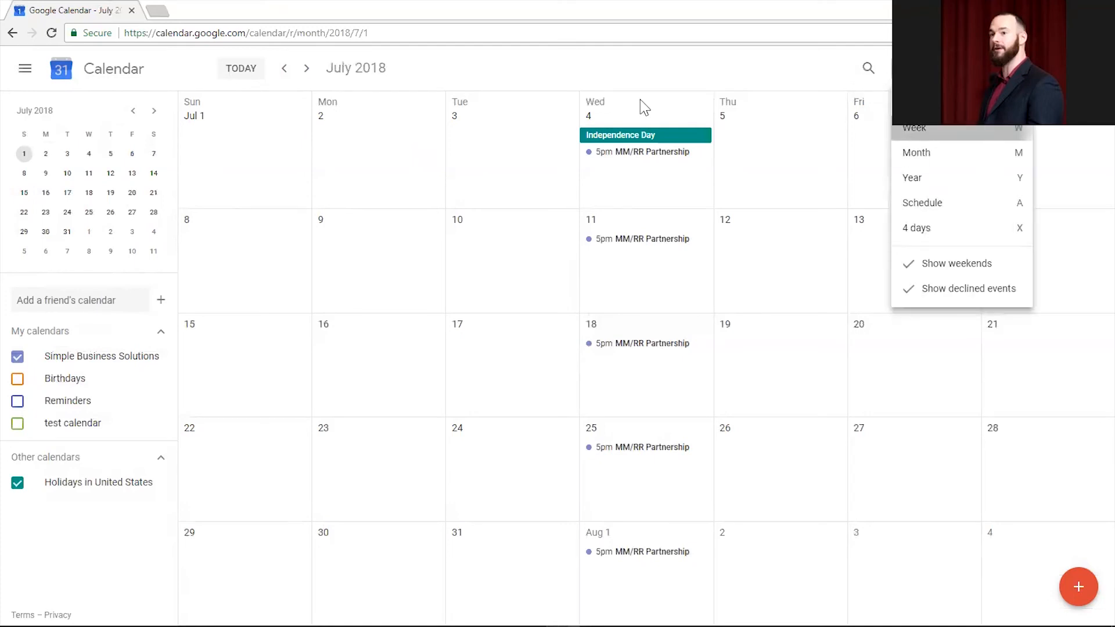
key(w)
key(t)
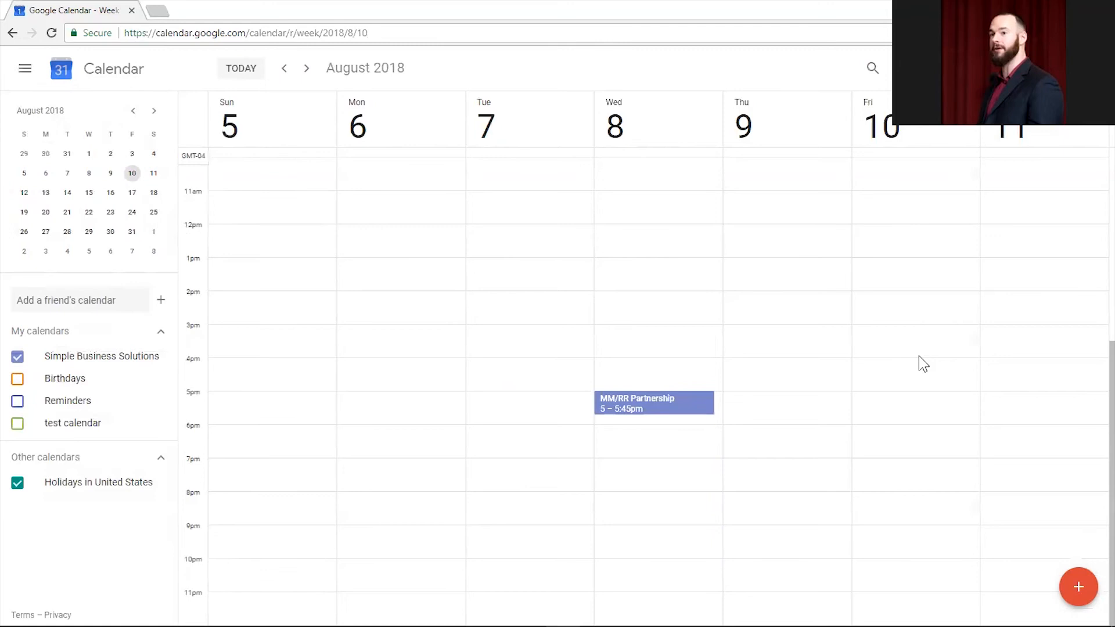
click(17, 381)
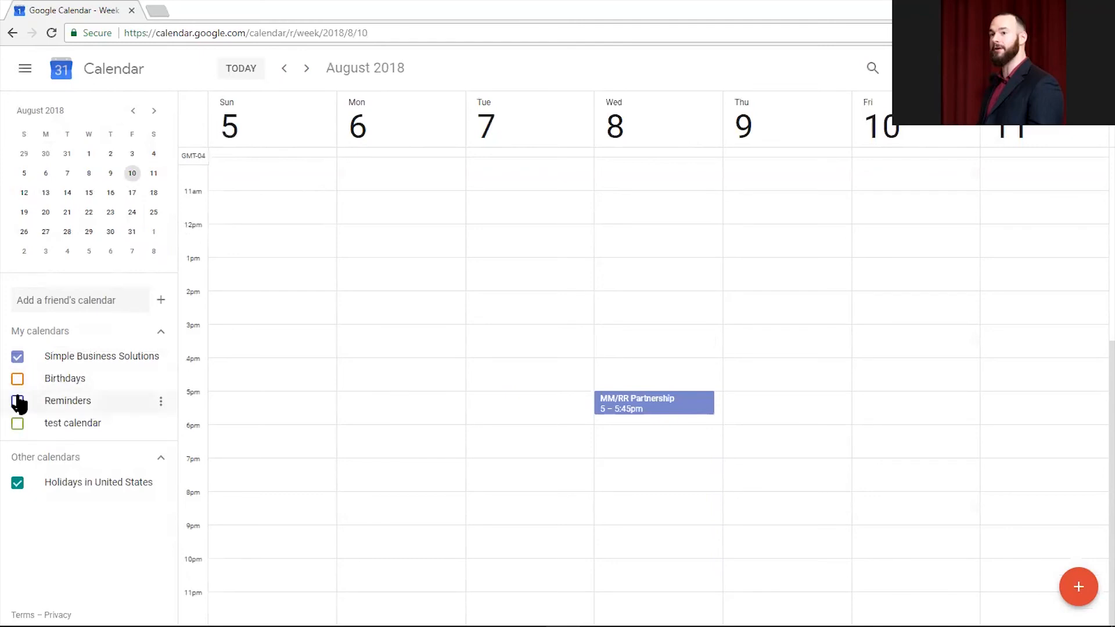
click(17, 401)
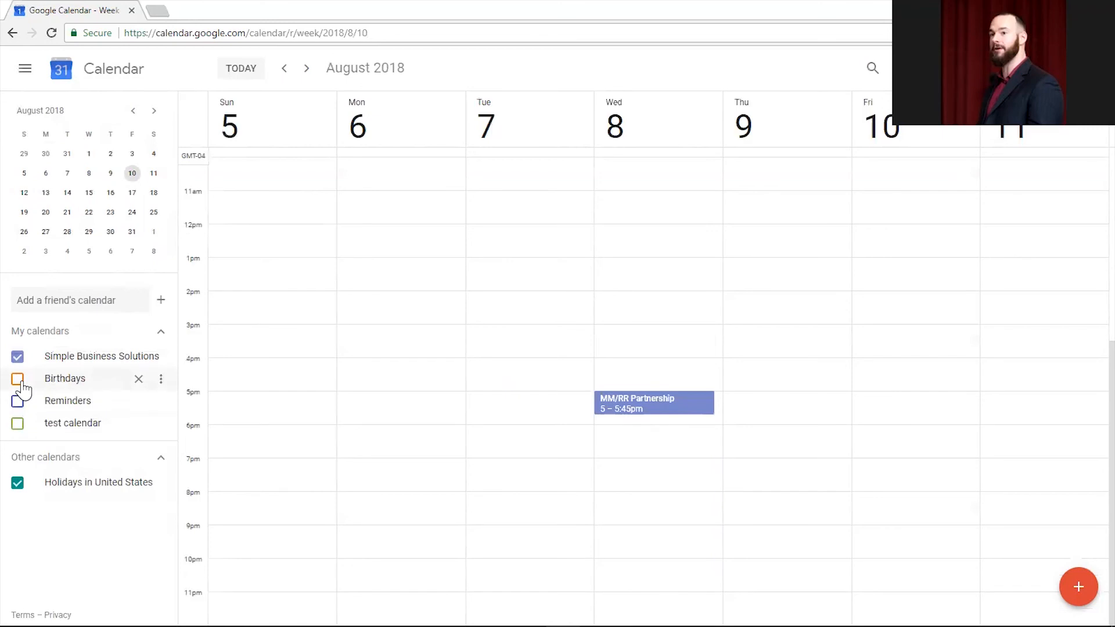
click(18, 381)
click(17, 401)
click(18, 379)
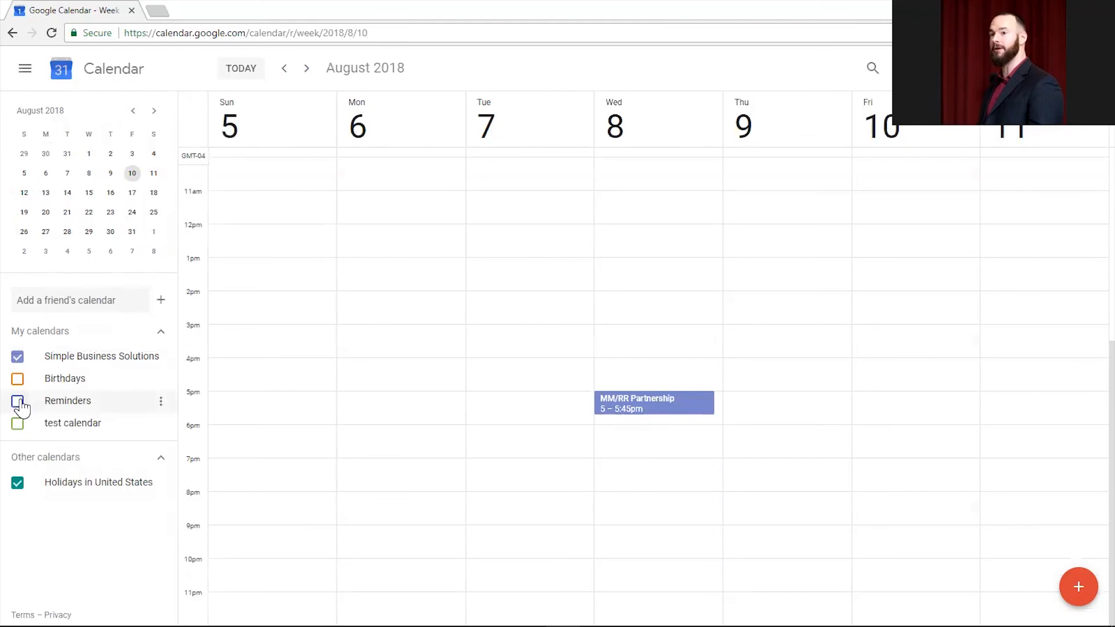